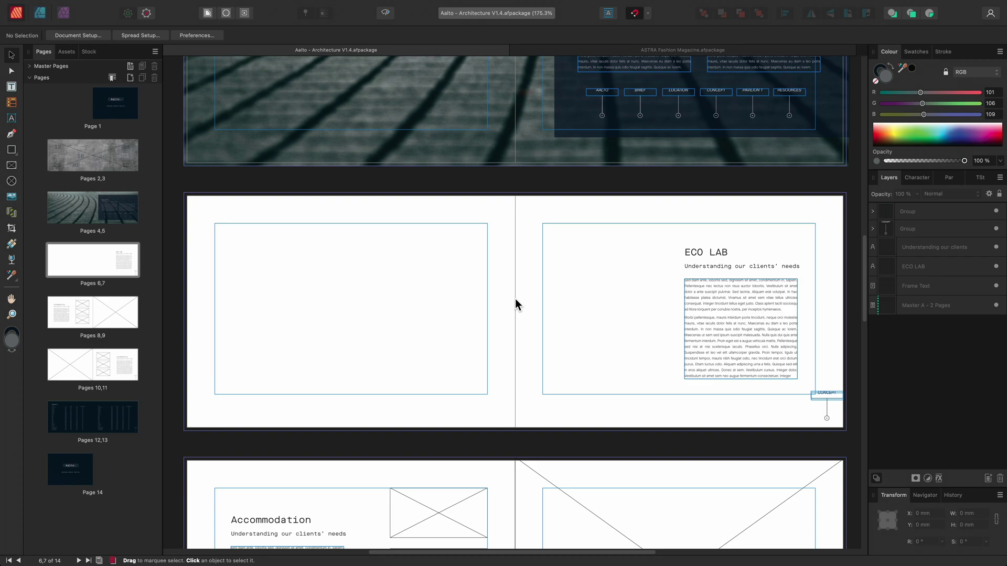
# Zoom in to about 257% and pan so the blank left page of spread 6,7 fills the canvas.
pyautogui.keyDown('alt'); pyautogui.scroll(3, 338, 303); pyautogui.keyUp('alt')
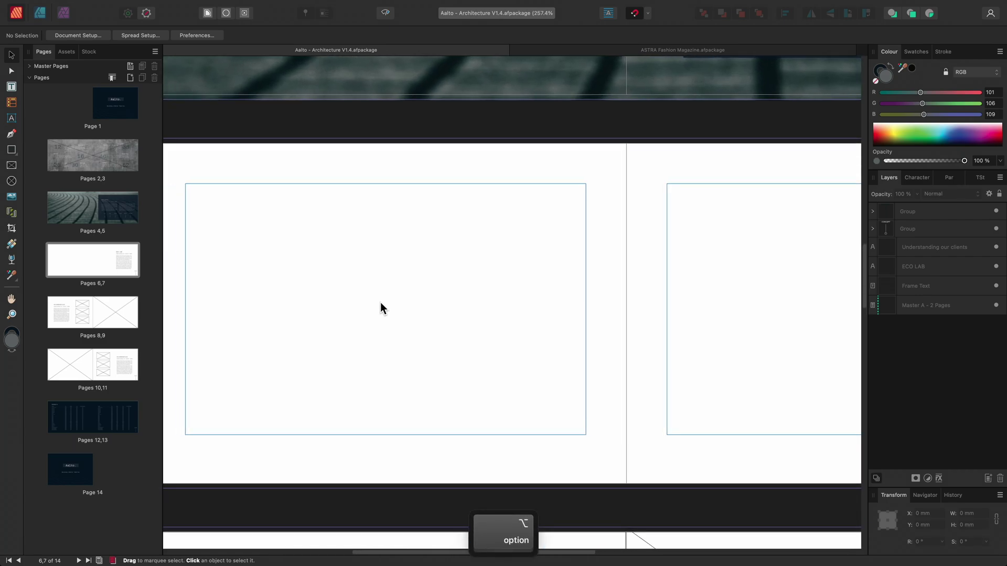
pyautogui.moveTo(384, 303); pyautogui.dragTo(427, 312)
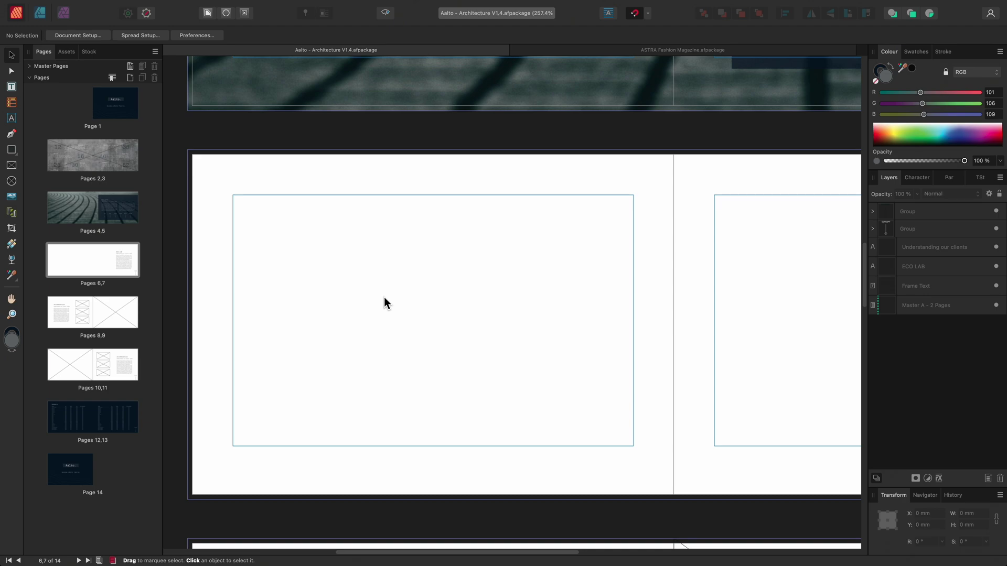
# Draw a 387.5 × 216 mm picture frame from the top-left bleed corner across the left page.
pyautogui.click(15, 166)
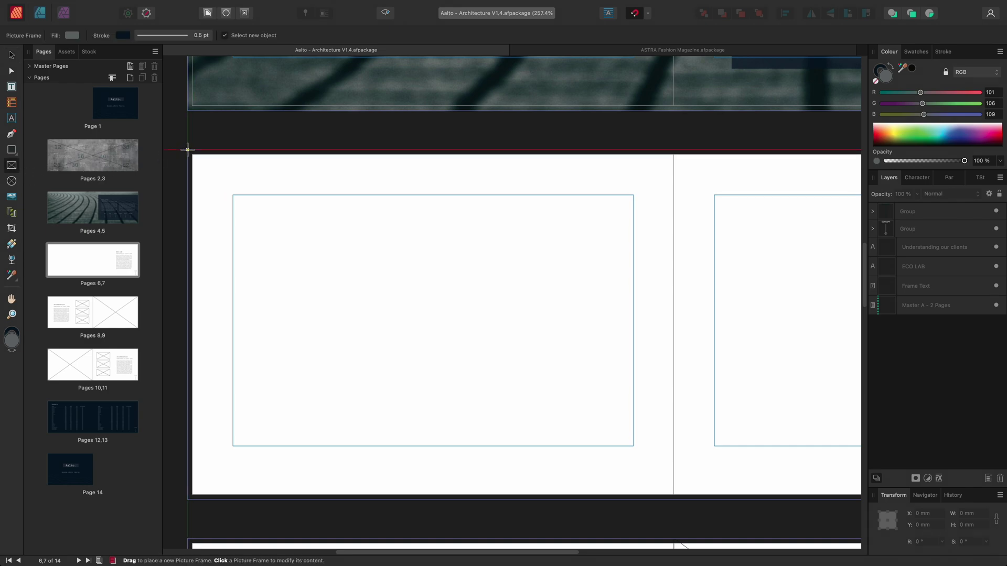
pyautogui.moveTo(187, 150); pyautogui.dragTo(838, 502)
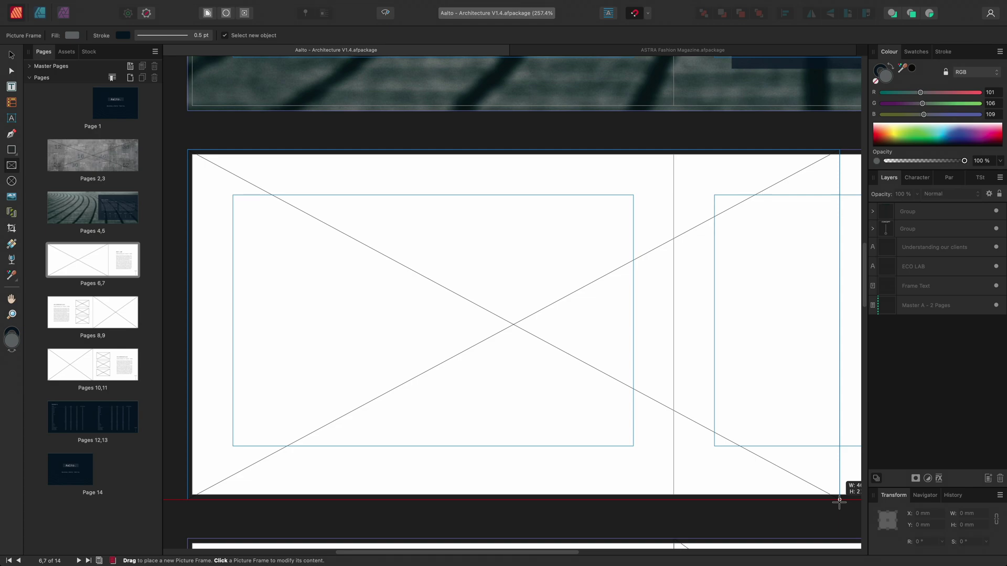
pyautogui.moveTo(839, 501); pyautogui.dragTo(815, 499)
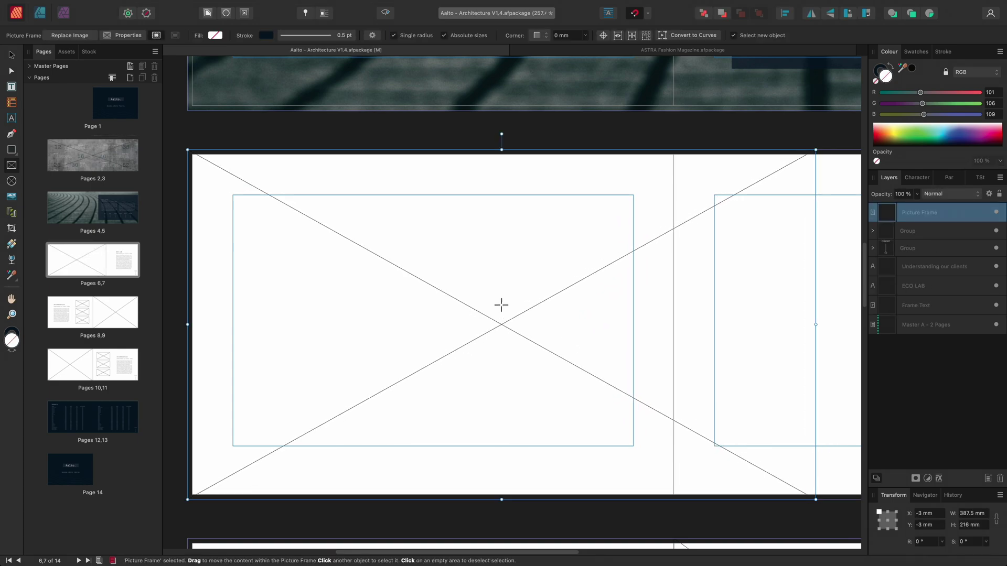
# Bring Rainforest House 001.jpg from the Images folder in Finder over the Publisher frame.
pyautogui.moveTo(245, 5)
pyautogui.click(128, 6)
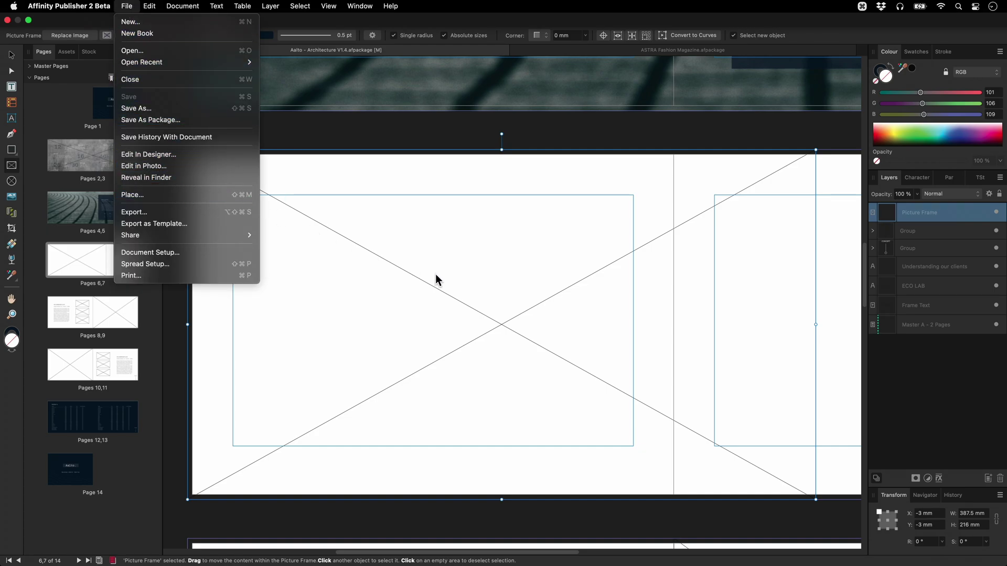
pyautogui.click(499, 306)
pyautogui.press('super+Tab')
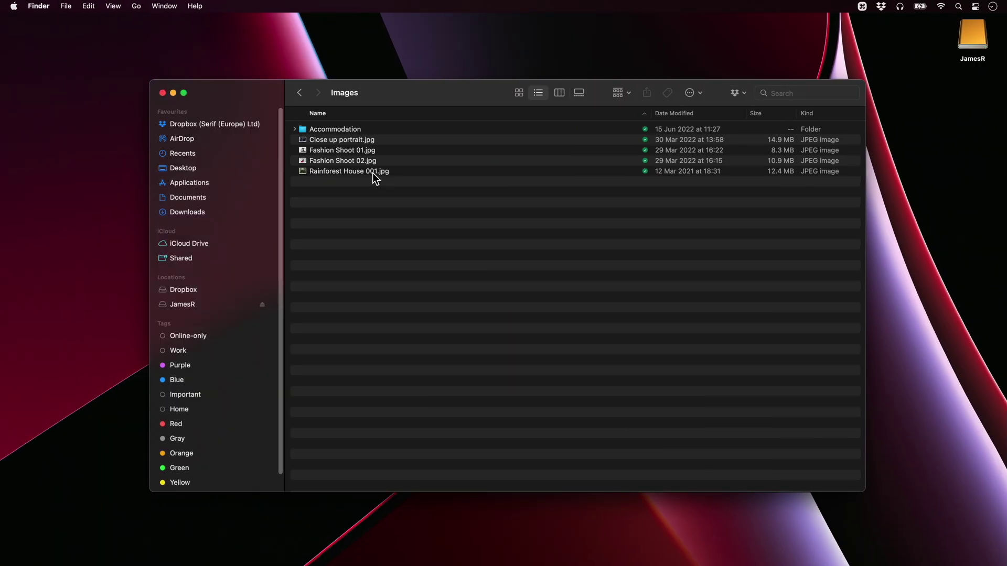
pyautogui.moveTo(372, 172); pyautogui.dragTo(471, 283)
pyautogui.press('super+Tab')
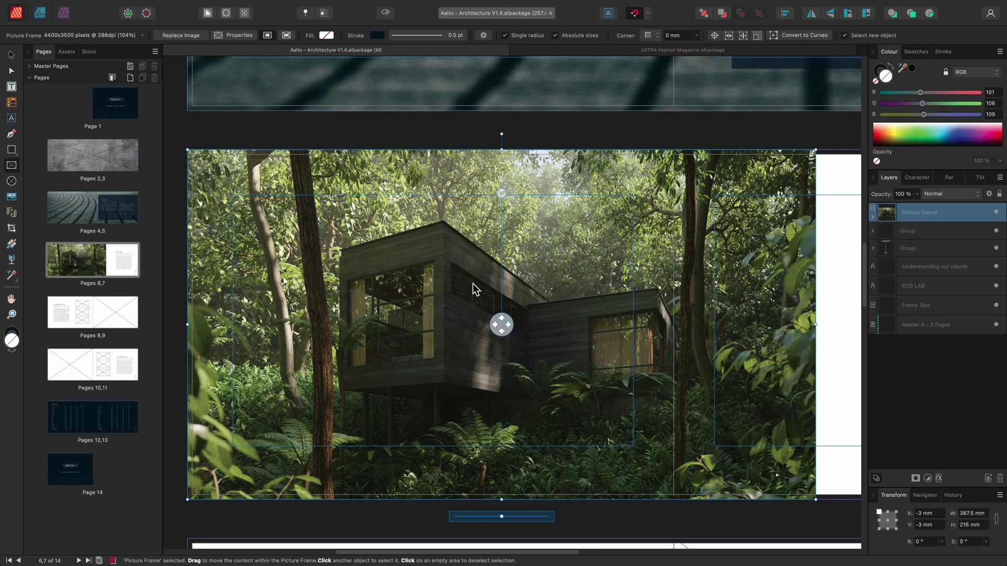
# Set the photo to Scale to Max Fit after trying Min Fit and Stretch to Fit.
pyautogui.click(251, 35)
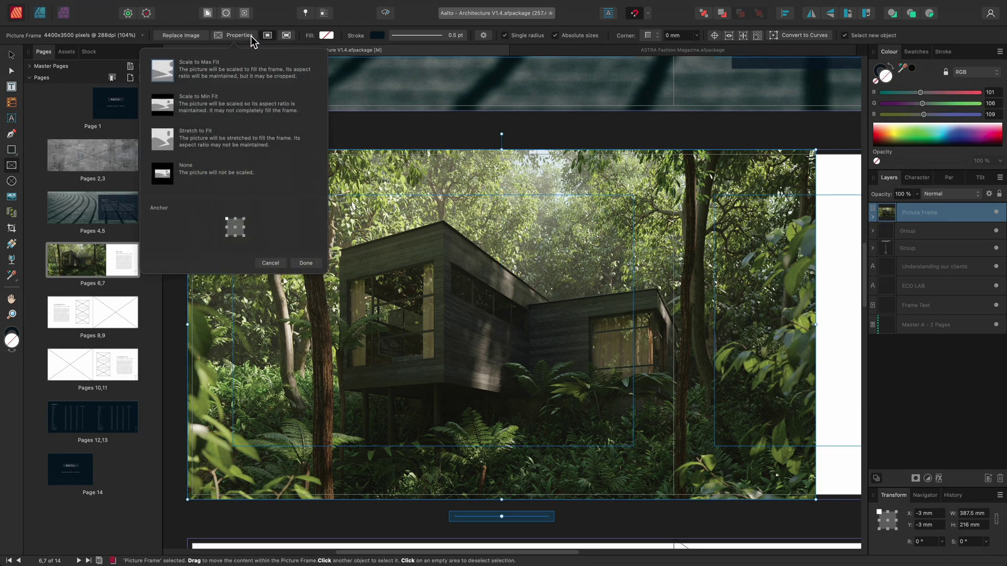
pyautogui.click(170, 111)
pyautogui.click(165, 141)
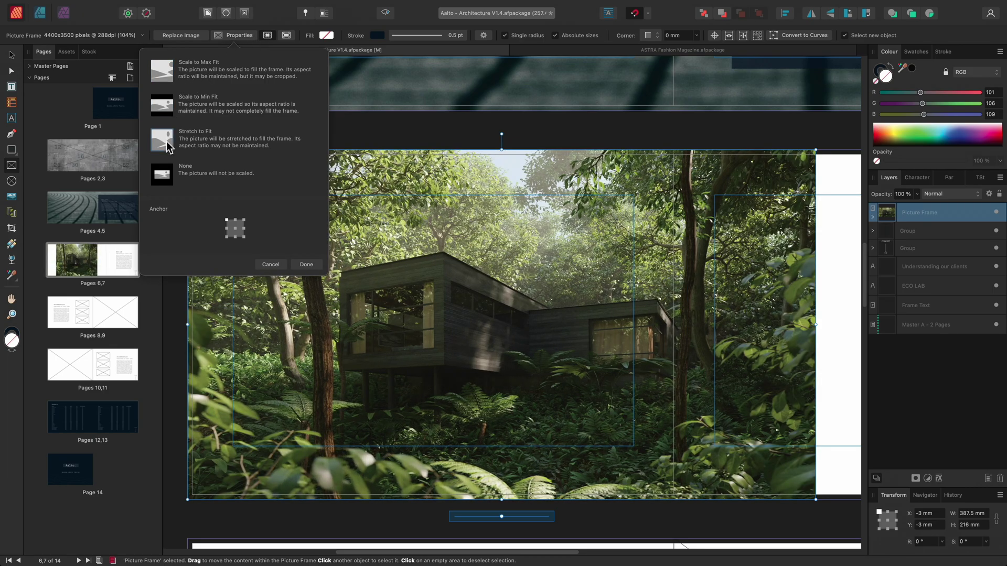
pyautogui.click(170, 77)
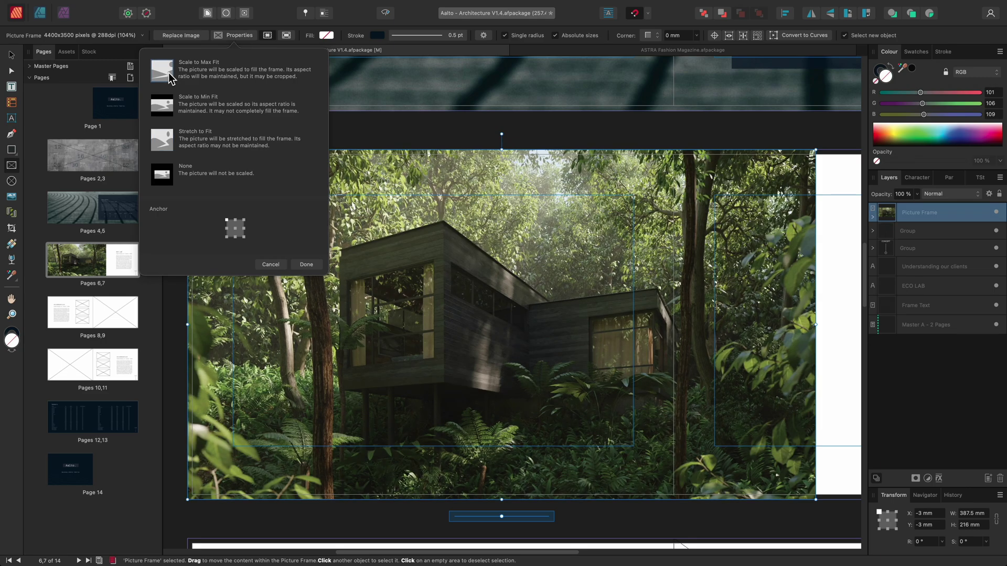
pyautogui.click(307, 264)
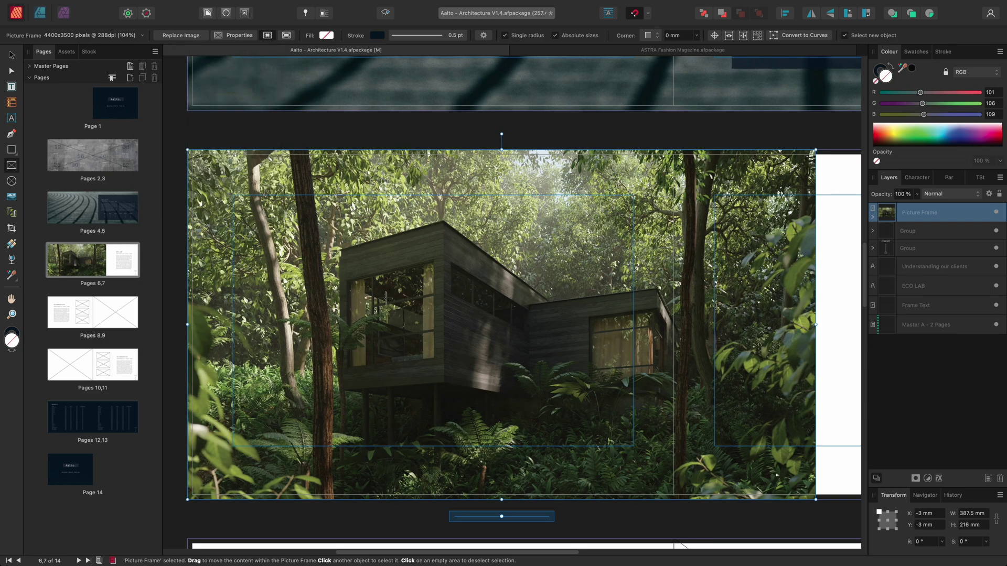
# Widen the frame to 420.7 mm, then scale the house photo to 150% and reposition it.
pyautogui.scroll(-2, 544, 340)
pyautogui.scroll(-3, 545, 340)
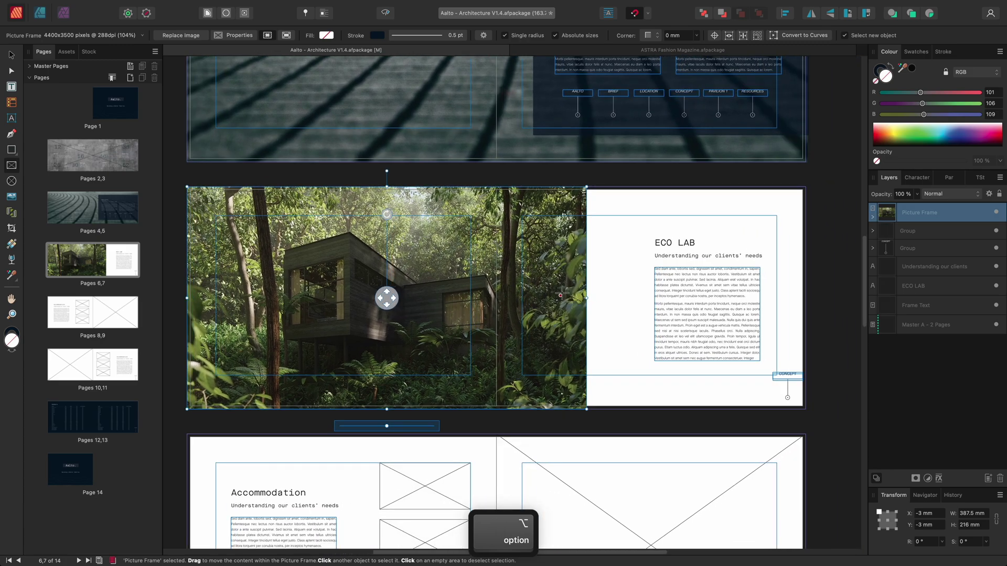
pyautogui.moveTo(586, 298); pyautogui.dragTo(620, 301)
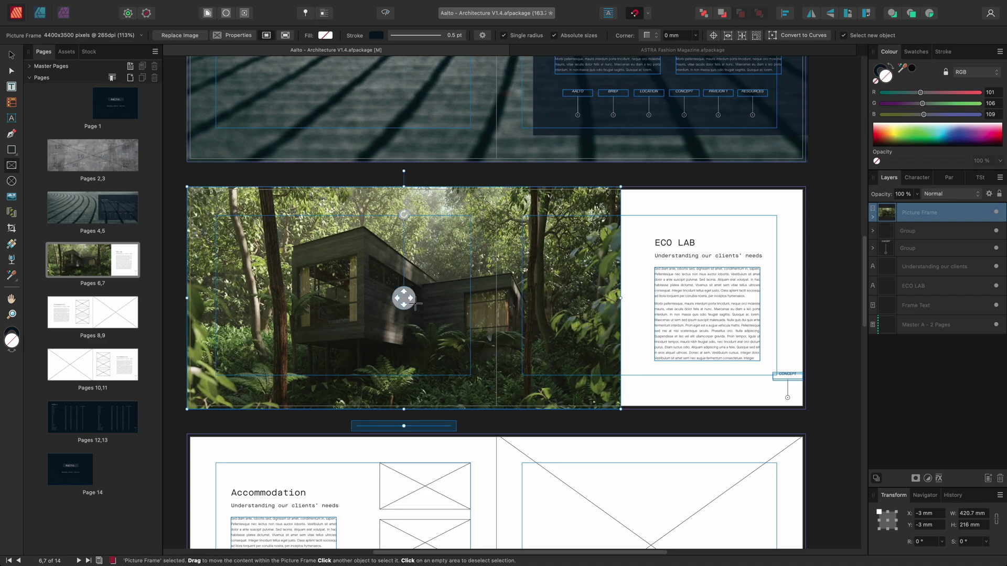
pyautogui.moveTo(403, 298)
pyautogui.mouseDown()
pyautogui.moveTo(400, 253)
pyautogui.moveTo(402, 318)
pyautogui.moveTo(402, 232)
pyautogui.moveTo(404, 325)
pyautogui.moveTo(404, 303)
pyautogui.mouseUp()
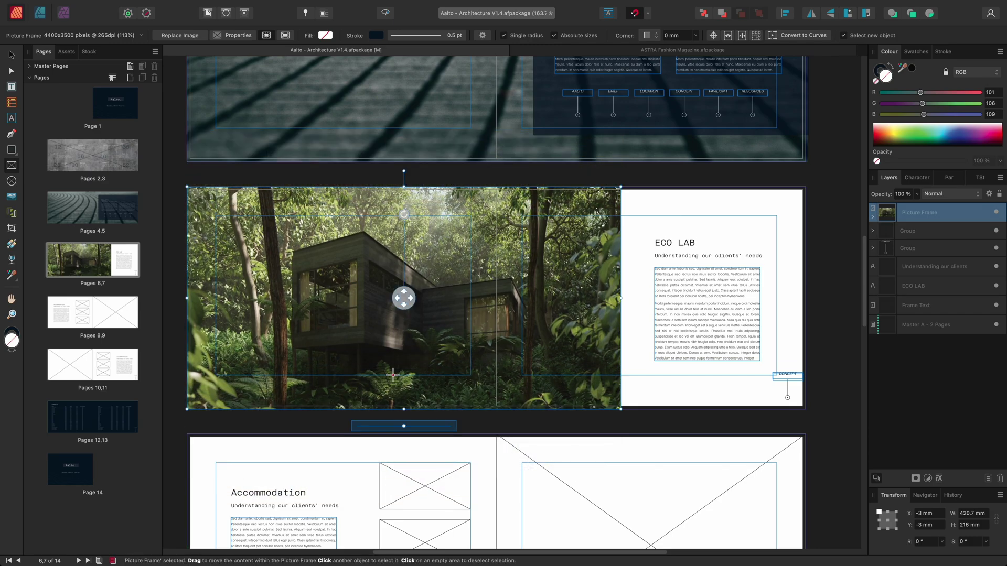
pyautogui.moveTo(402, 427); pyautogui.dragTo(419, 426)
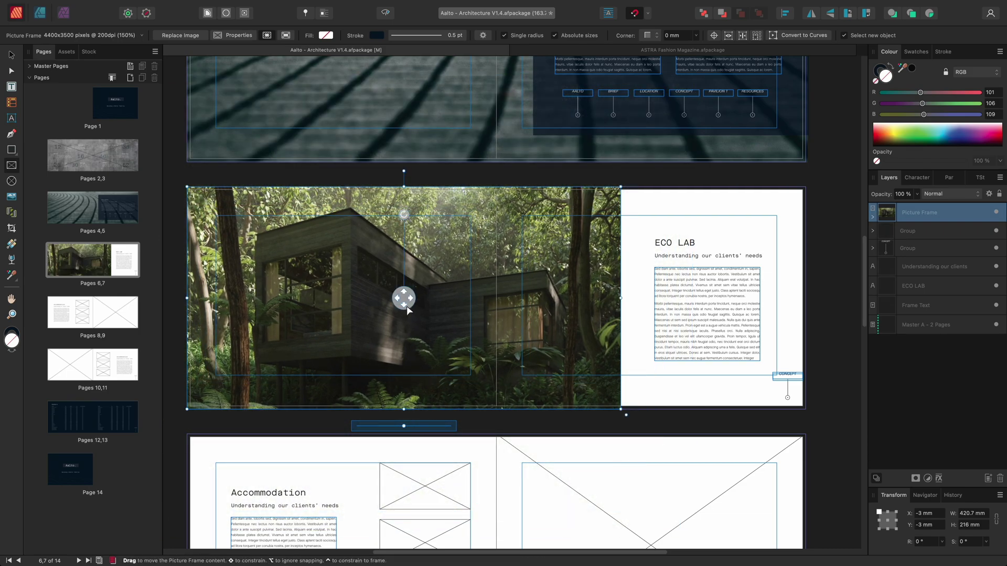
pyautogui.moveTo(404, 294)
pyautogui.mouseDown()
pyautogui.moveTo(405, 306)
pyautogui.moveTo(405, 291)
pyautogui.mouseUp()
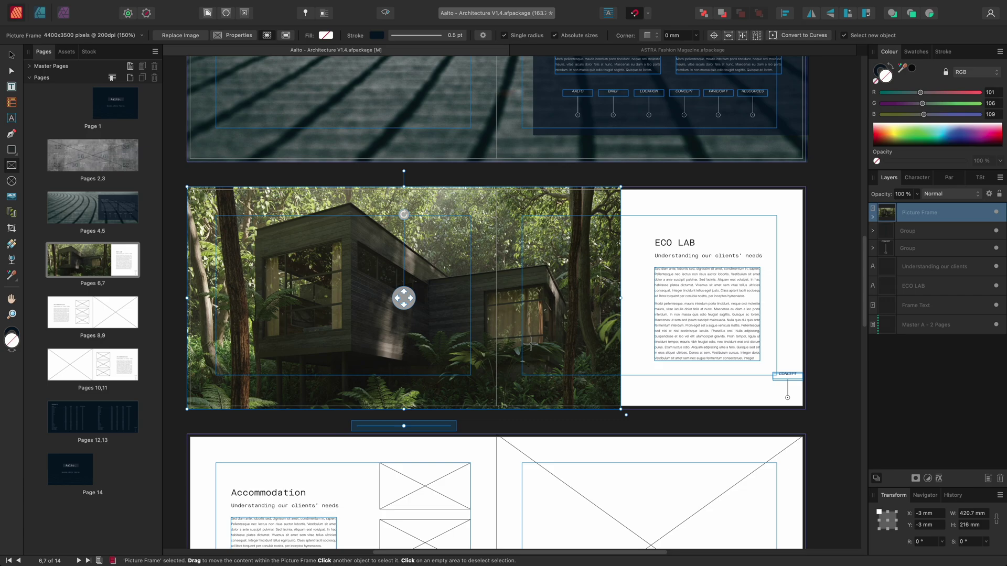
pyautogui.press('h')
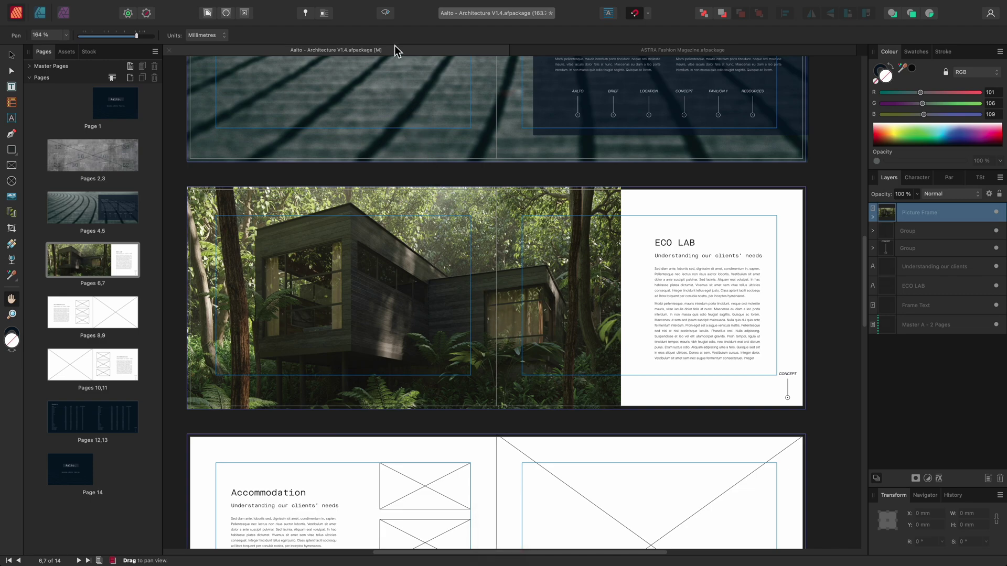
pyautogui.click(386, 13)
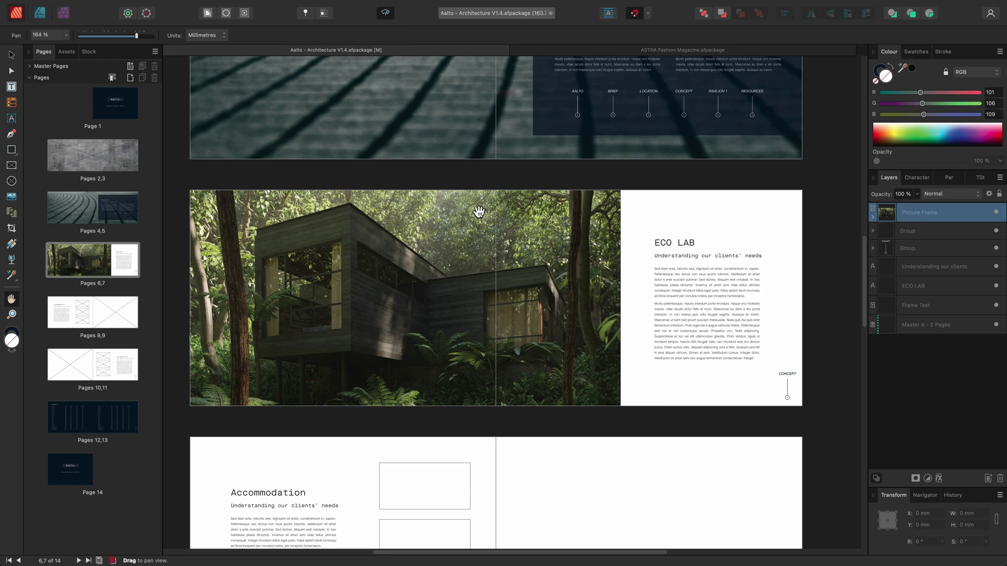
pyautogui.hotkey('ctrl', 'w')
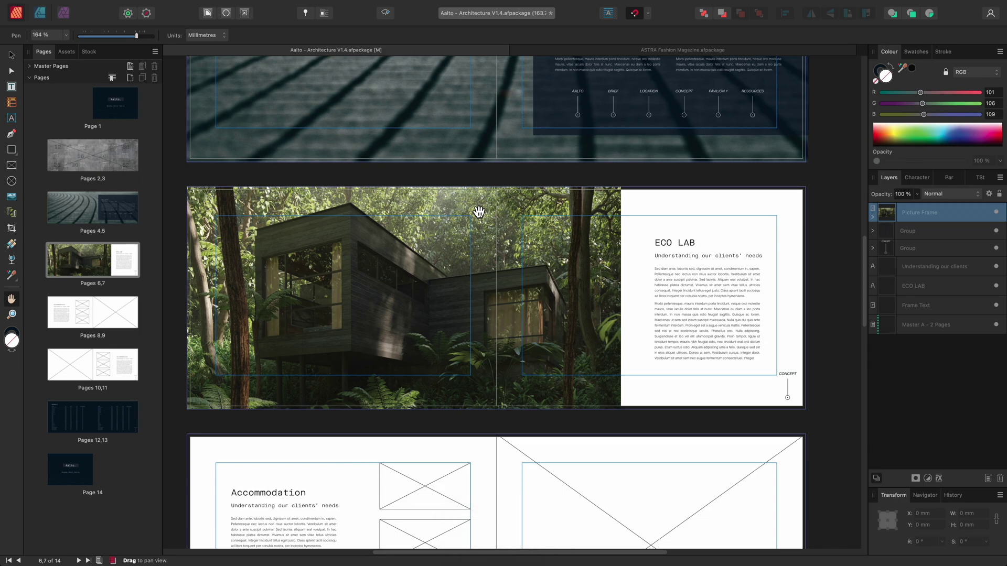
# Pan down to the Accommodation spread with its empty image placeholders, briefly checking the File menu.
pyautogui.moveTo(516, 349); pyautogui.dragTo(503, 231)
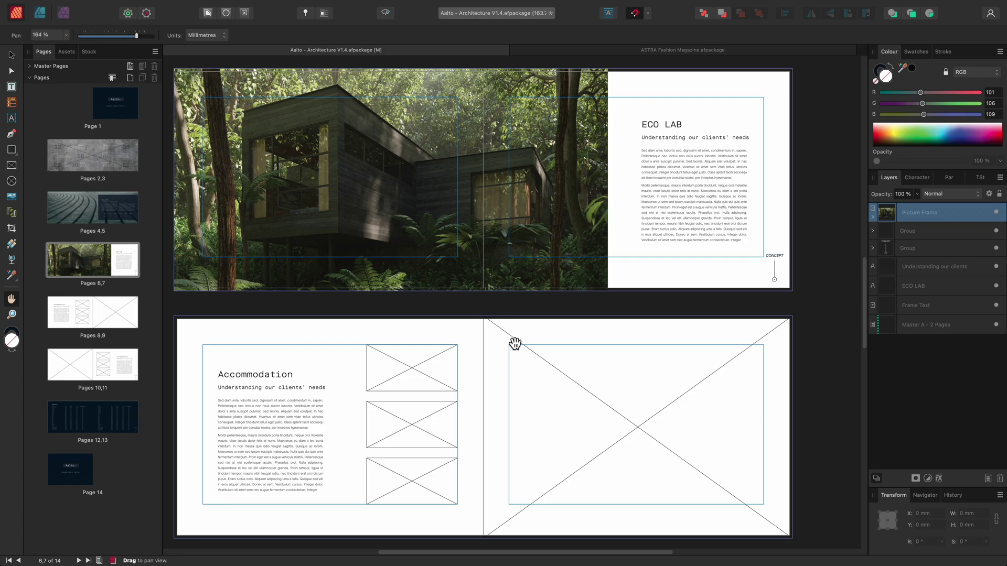
pyautogui.moveTo(515, 343); pyautogui.dragTo(533, 211)
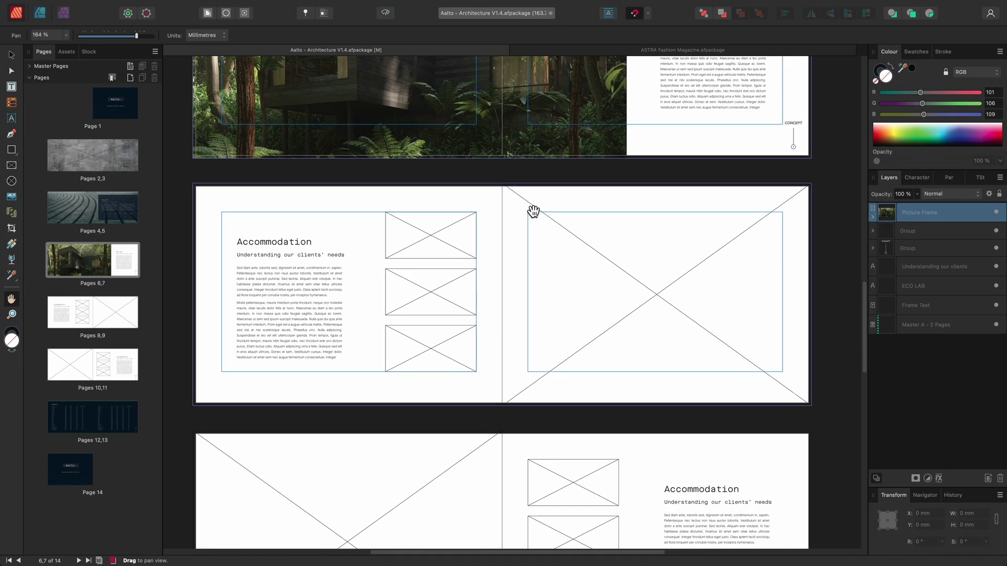
pyautogui.moveTo(352, 4)
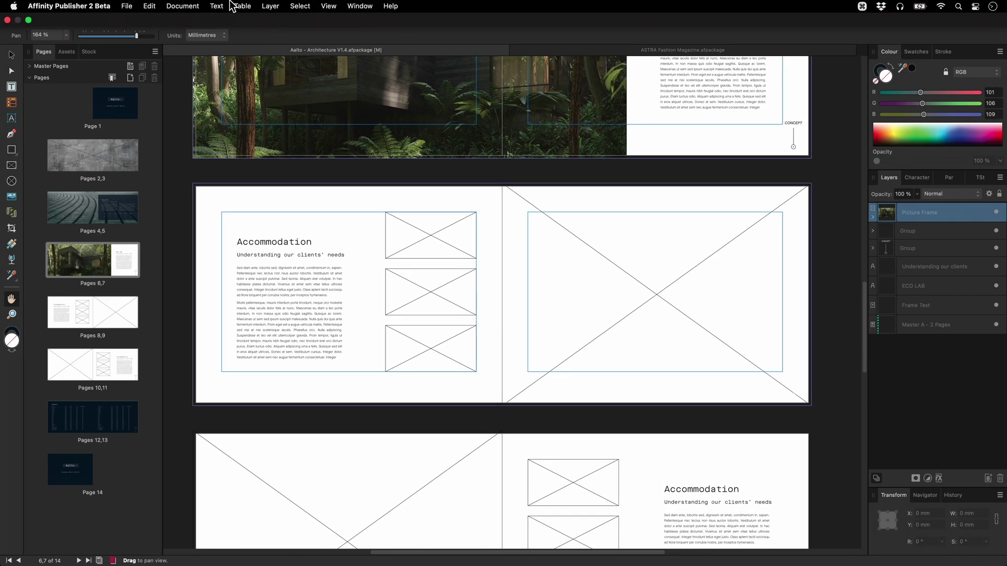
pyautogui.click(127, 6)
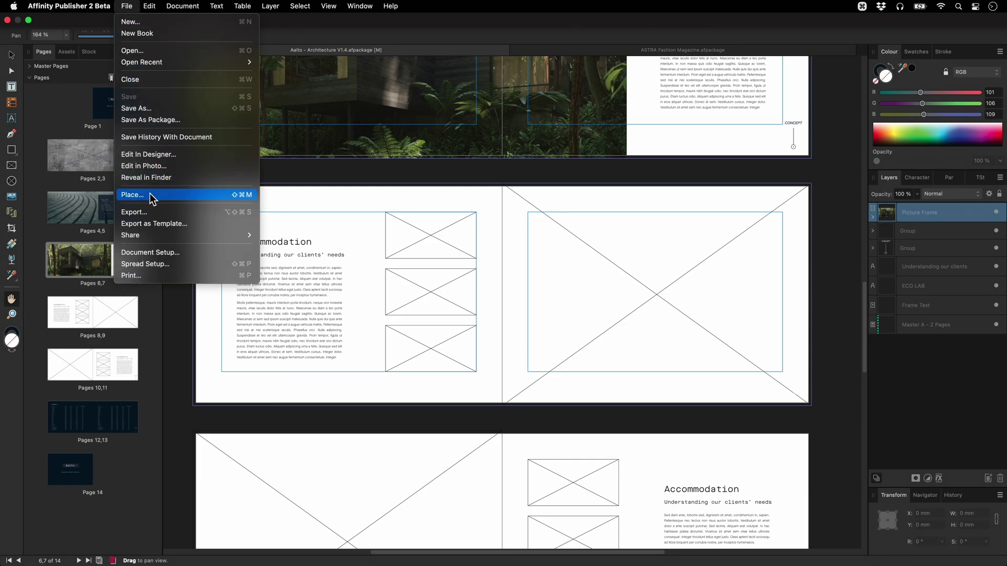
pyautogui.click(458, 268)
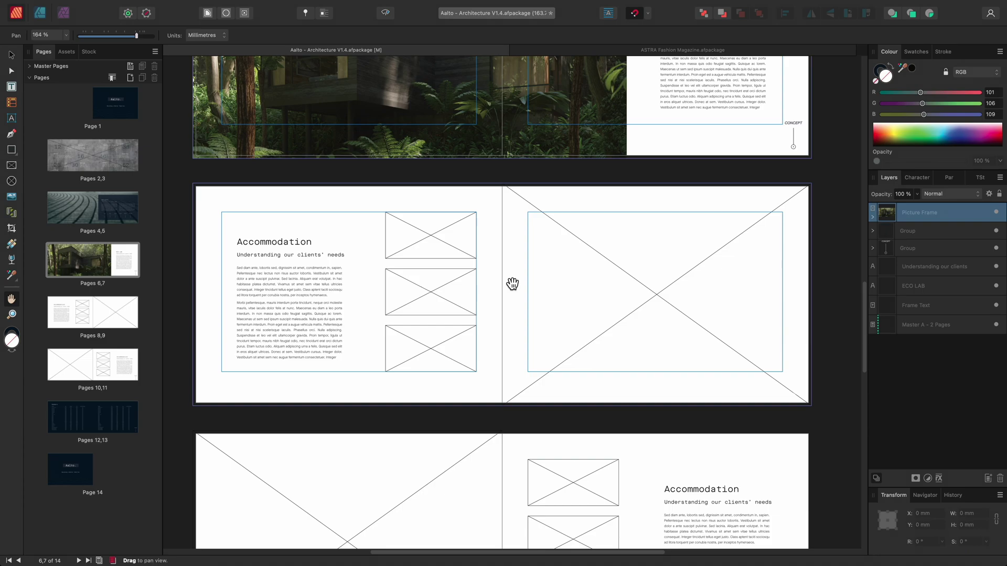
# In Finder's Accommodation folder, select all eight JPEGs and drag them over to Publisher.
pyautogui.press('super+Tab')
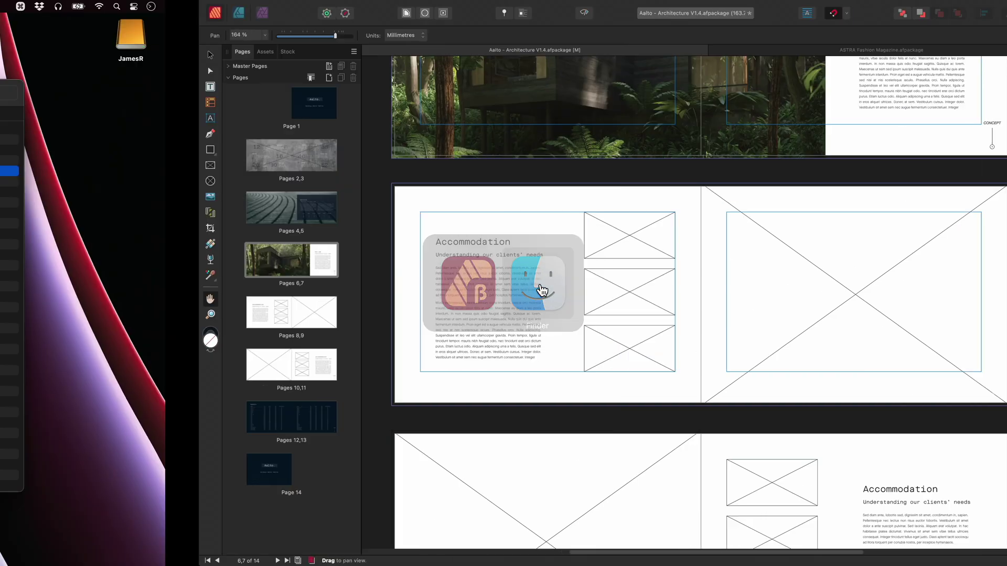
pyautogui.doubleClick(379, 130)
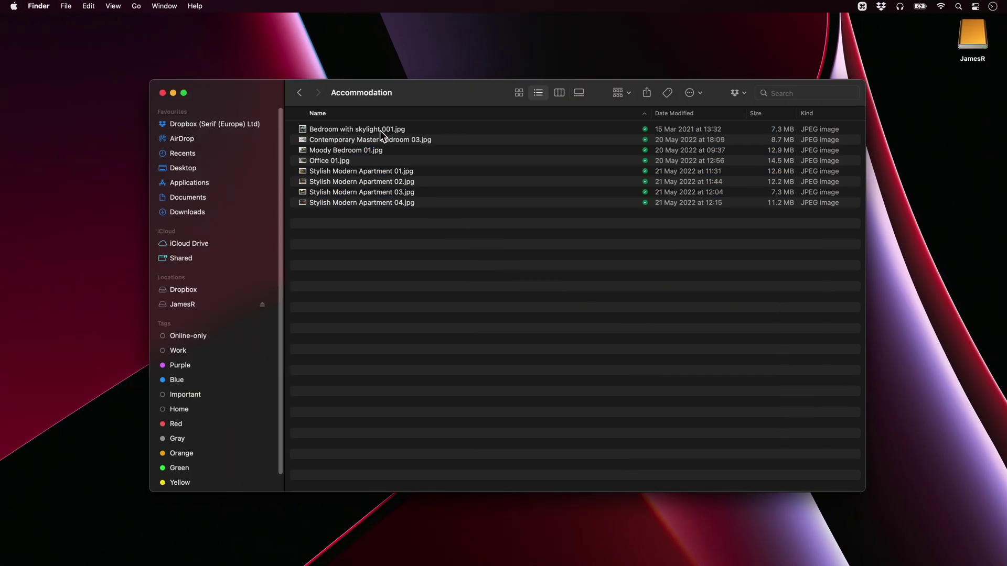
pyautogui.click(379, 130)
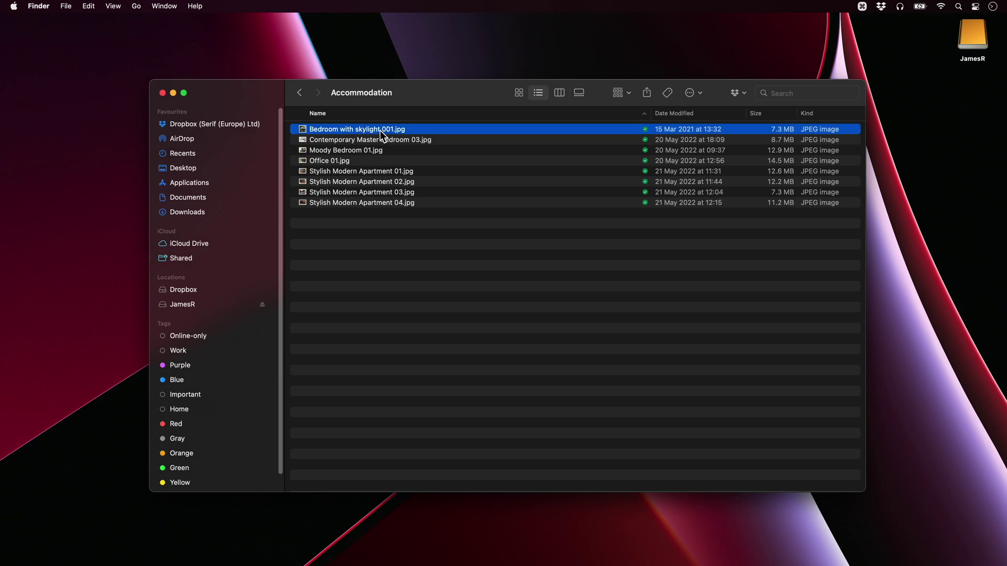
pyautogui.keyDown('shift'); pyautogui.click(382, 201); pyautogui.keyUp('shift')
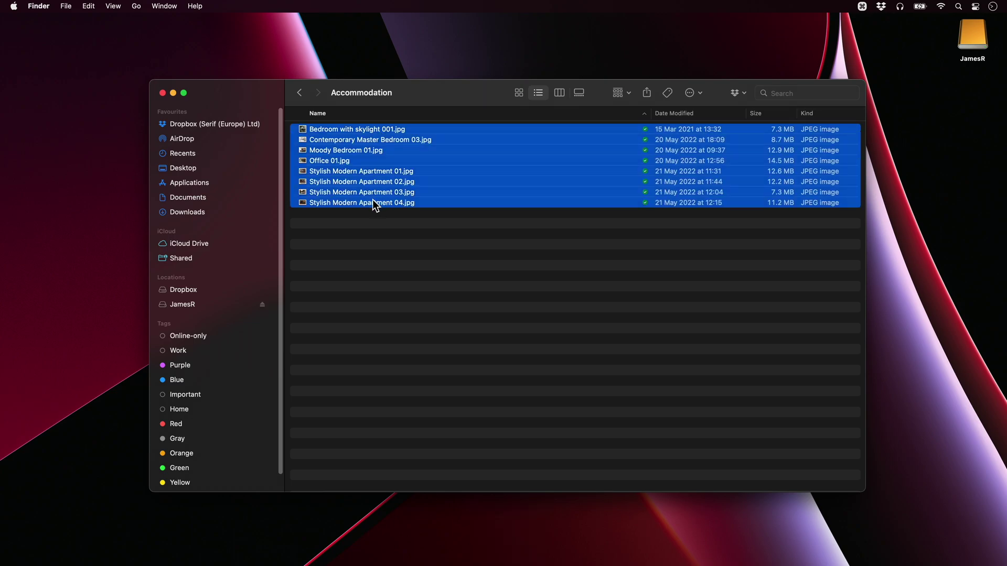
pyautogui.moveTo(377, 203); pyautogui.dragTo(497, 282)
pyautogui.press('super+Tab')
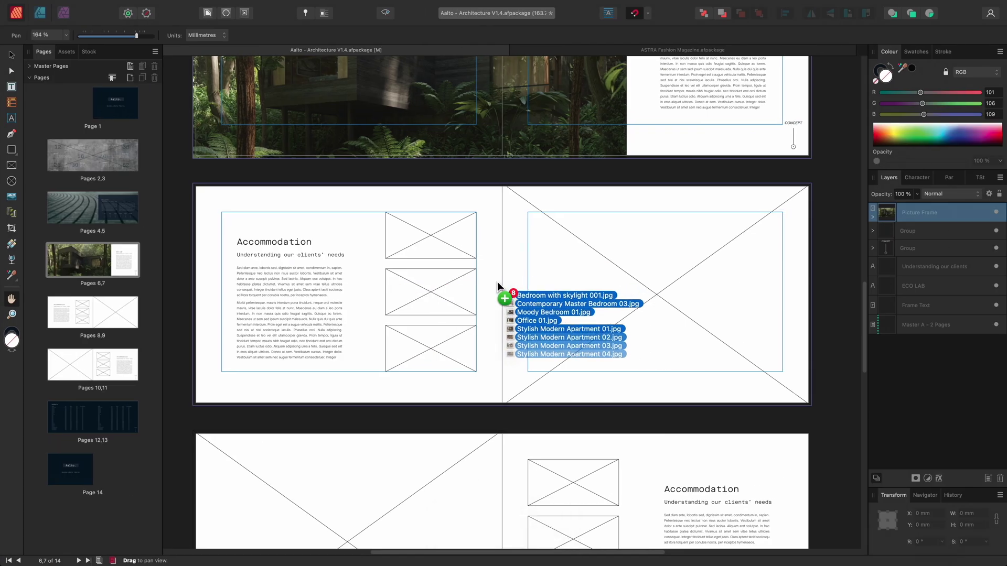
# Drop the eight photos onto the Aalto brochure so they queue in Place Images.
pyautogui.moveTo(497, 282); pyautogui.dragTo(502, 281)
pyautogui.press('alt')
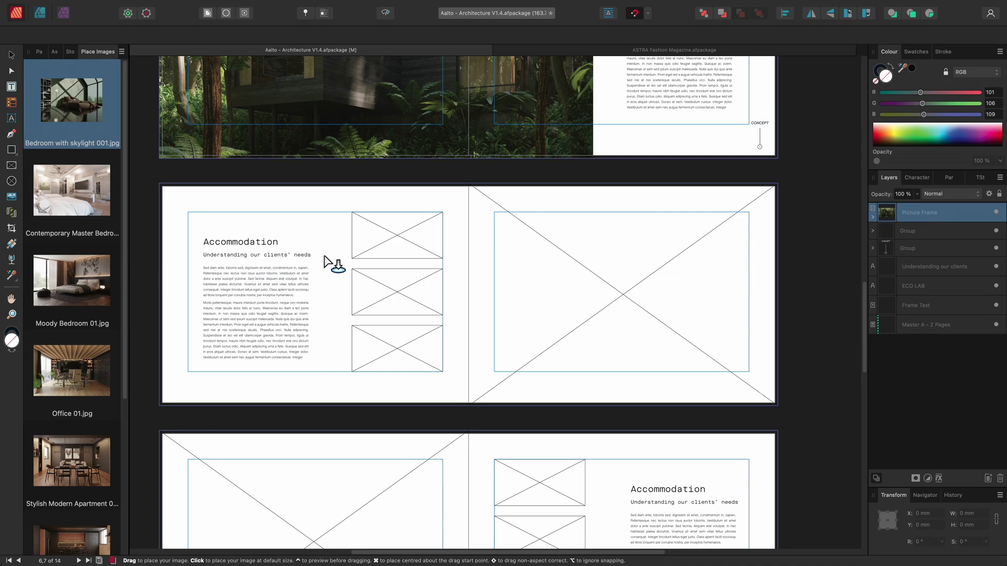
# Place the skylight, master and moody bedroom photos on the left and Office 01 on the right page.
pyautogui.click(380, 246)
pyautogui.moveTo(390, 251); pyautogui.dragTo(411, 251)
pyautogui.click(412, 294)
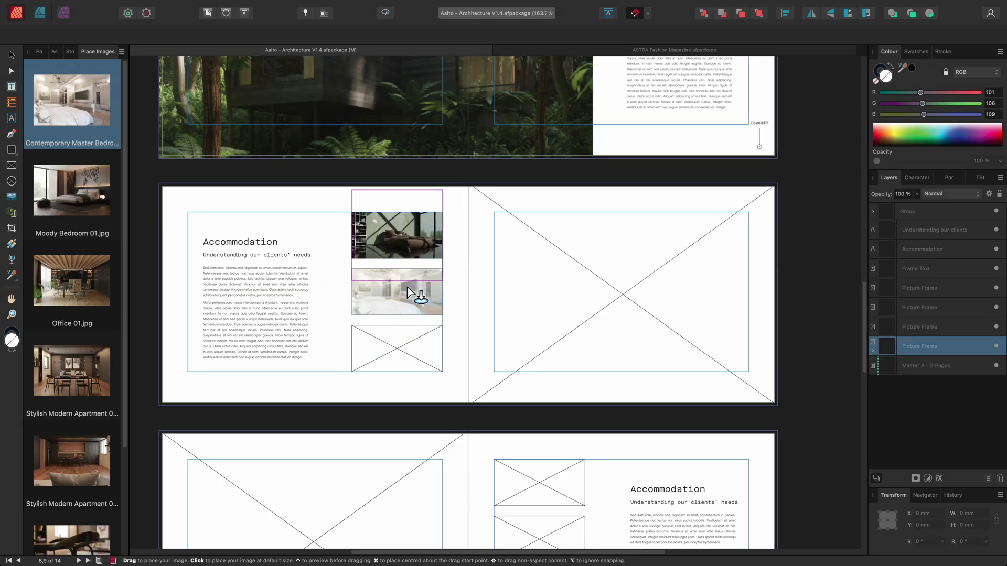
pyautogui.click(414, 304)
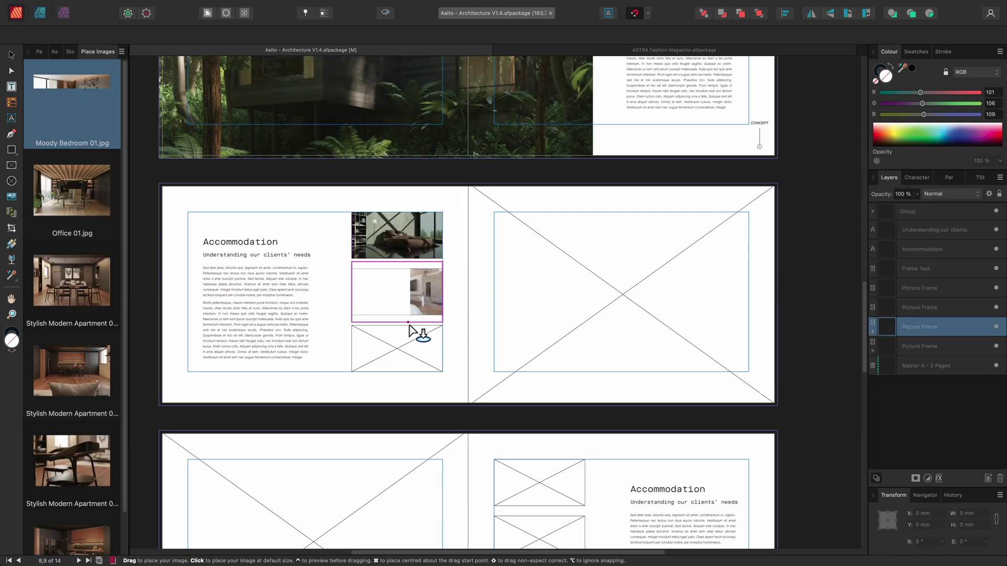
pyautogui.click(414, 354)
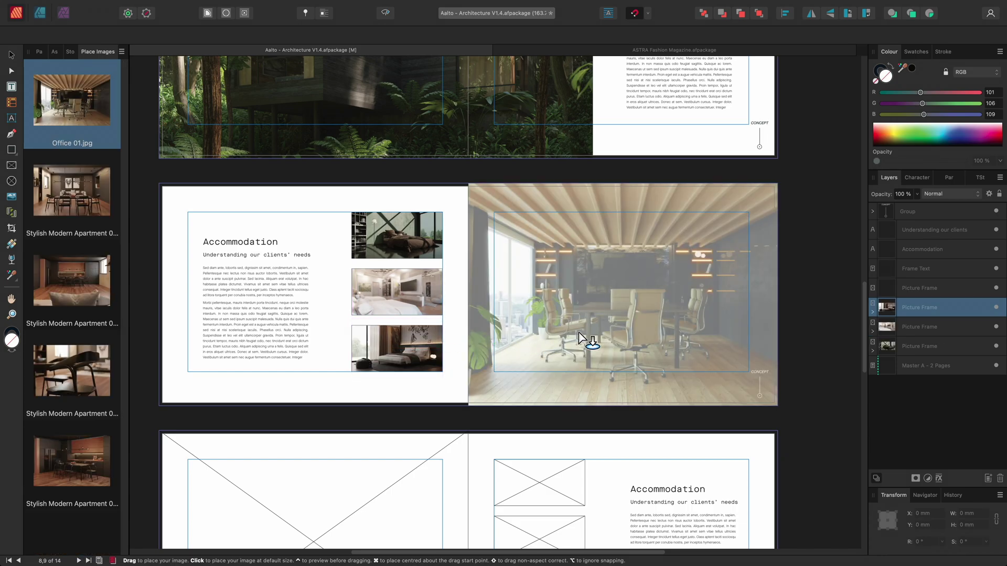
pyautogui.click(579, 338)
# Fill spread 10,11 with the kitchen, apartment and chair photos.
pyautogui.scroll(-5, 546, 442)
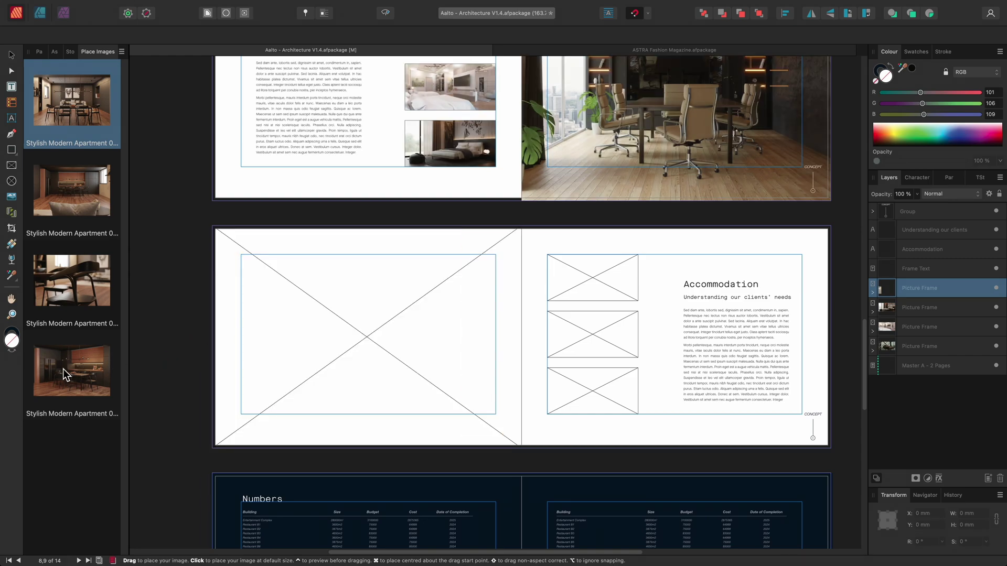
pyautogui.click(71, 366)
pyautogui.click(359, 339)
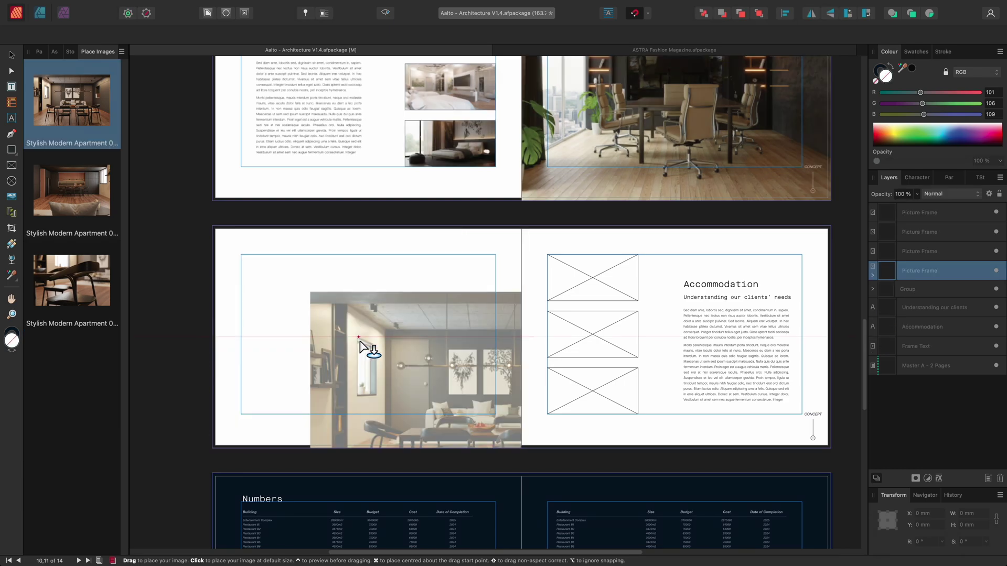
pyautogui.click(84, 191)
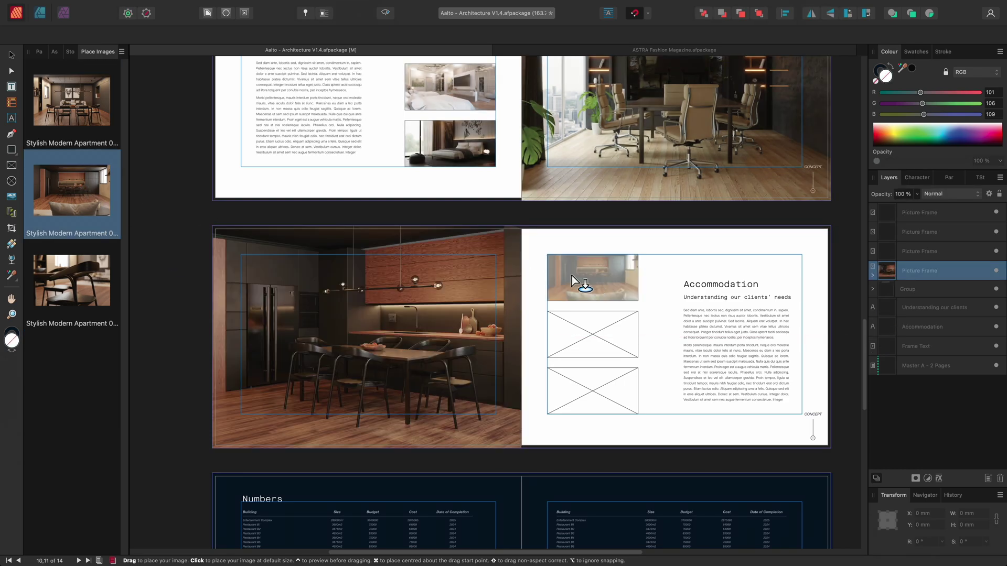
pyautogui.click(579, 286)
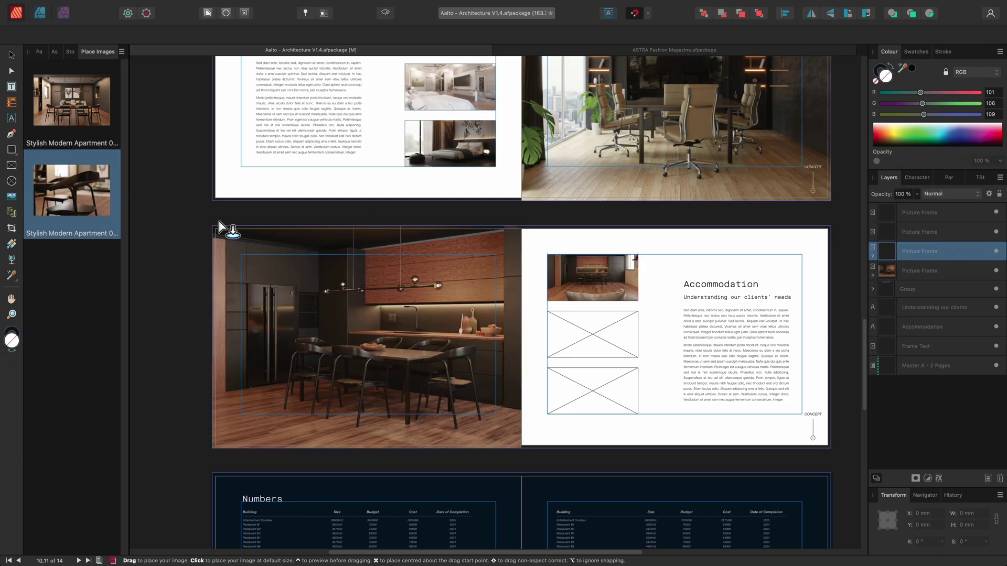
pyautogui.click(540, 319)
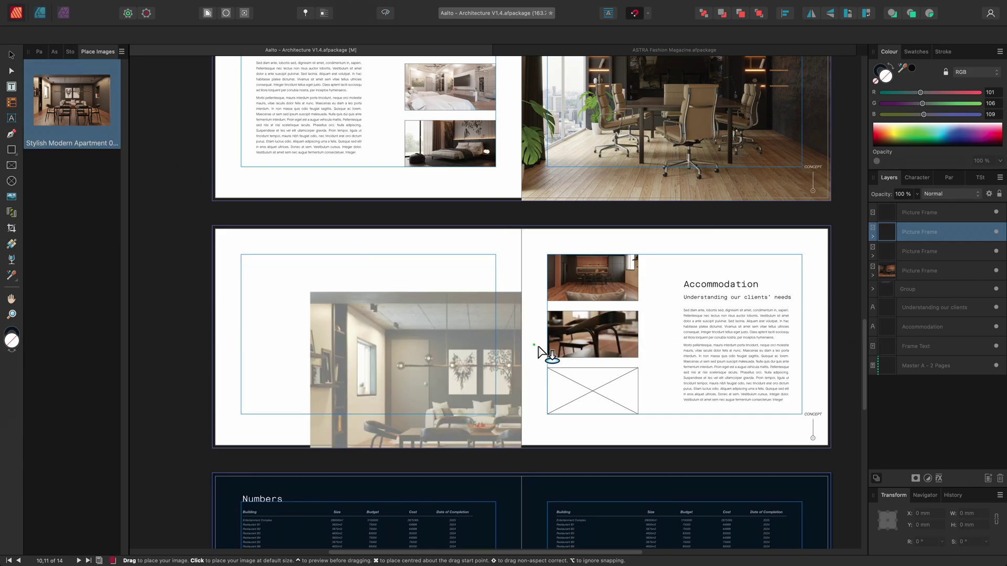
# Place the dining photo in the apartment spread's bottom frame and frame the finished spread.
pyautogui.click(561, 388)
pyautogui.press('h')
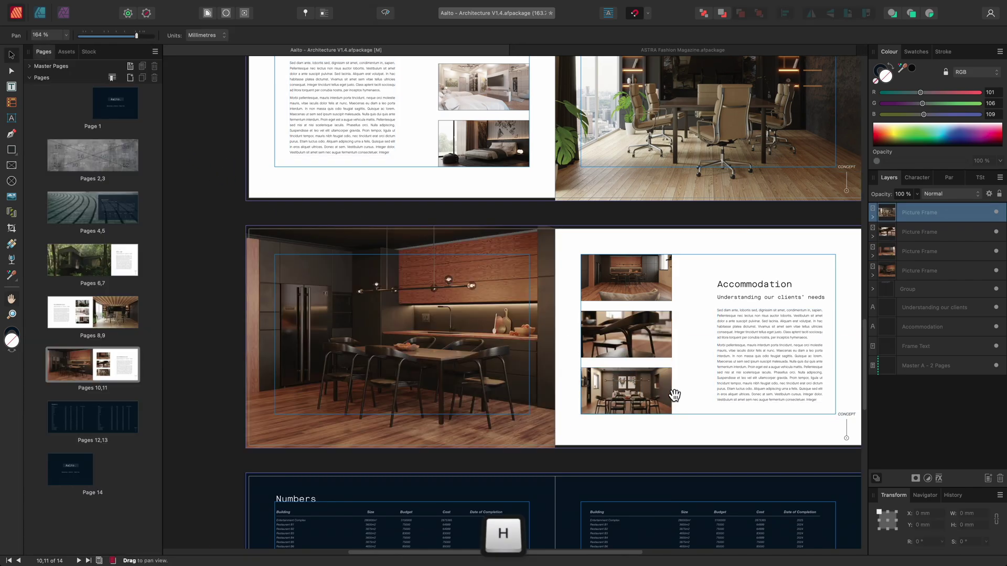
pyautogui.moveTo(703, 384); pyautogui.dragTo(647, 366)
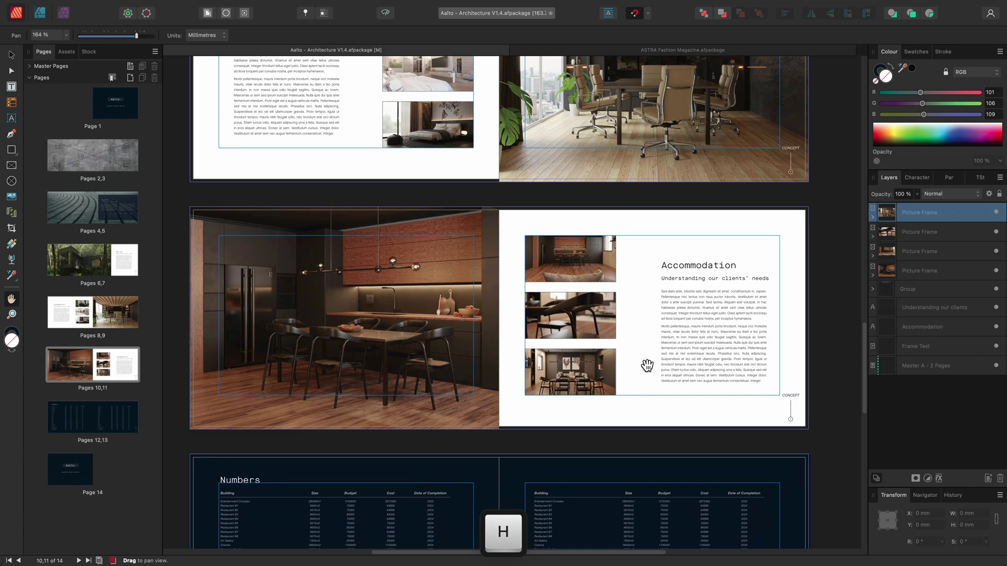
# Switch to ASTRA Fashion Magazine and drag in Close up portrait.jpg from Finder's Images folder.
pyautogui.click(688, 50)
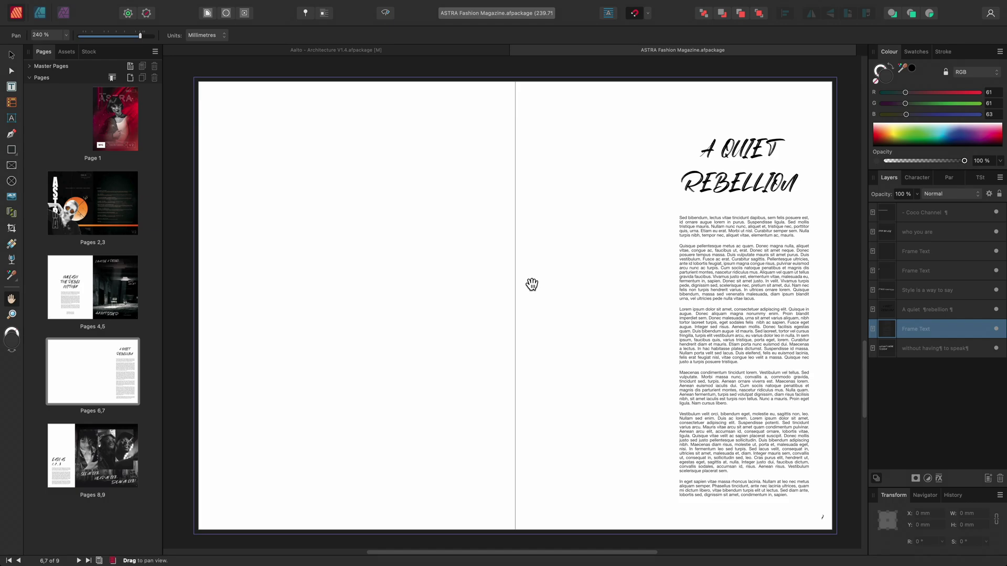
pyautogui.click(128, 5)
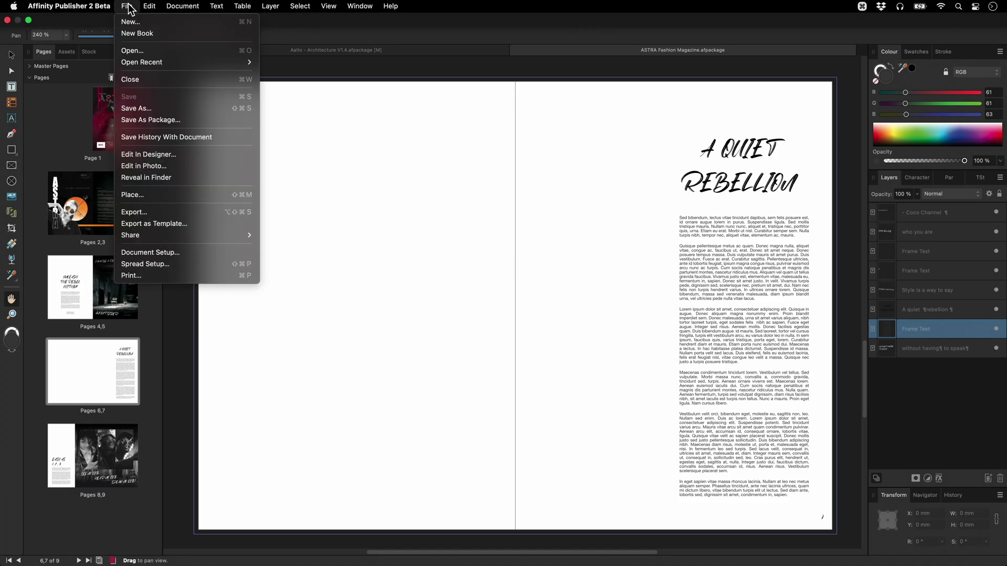
pyautogui.click(510, 290)
pyautogui.press('super+Tab')
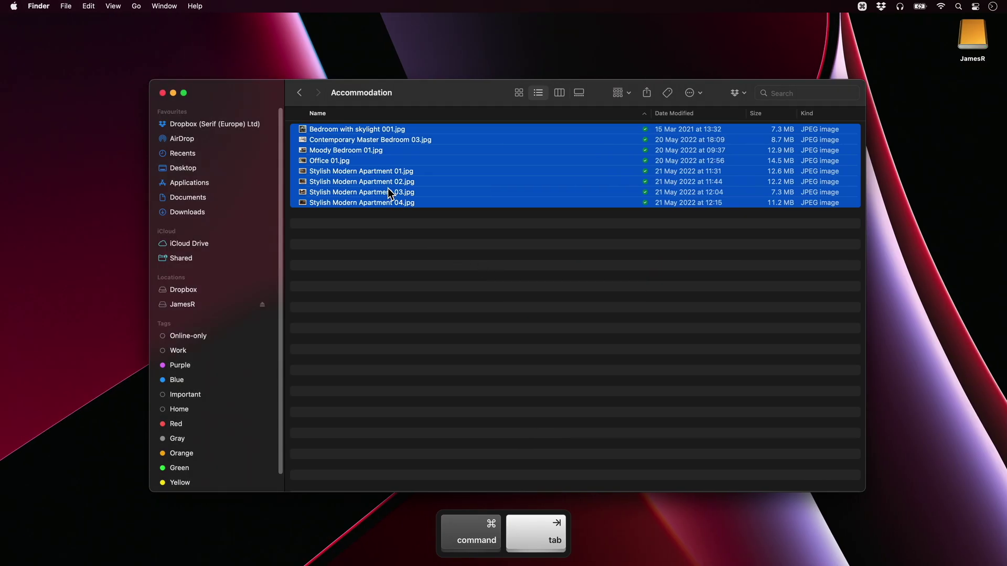
pyautogui.click(294, 92)
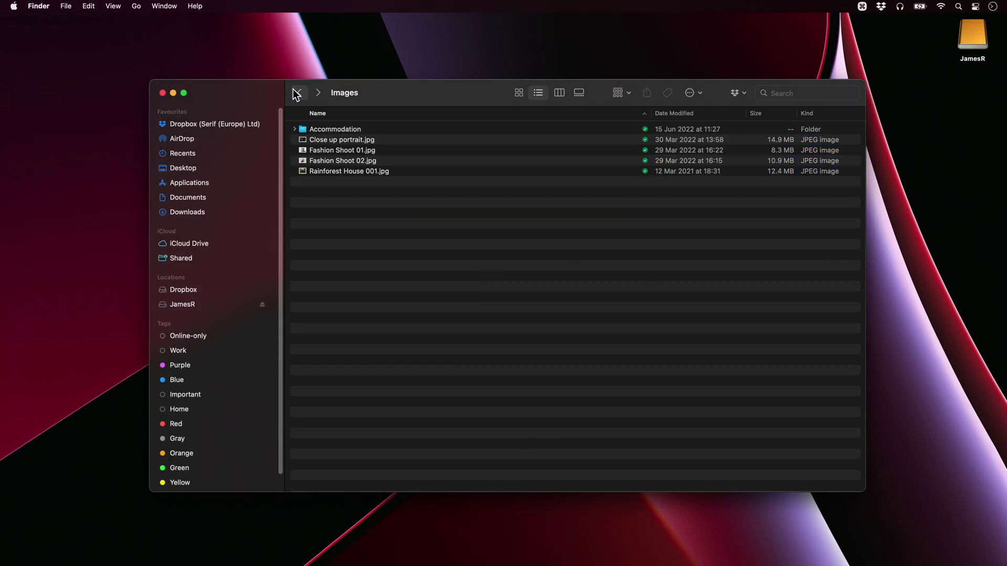
pyautogui.moveTo(375, 140); pyautogui.dragTo(448, 272)
pyautogui.press('super+Tab')
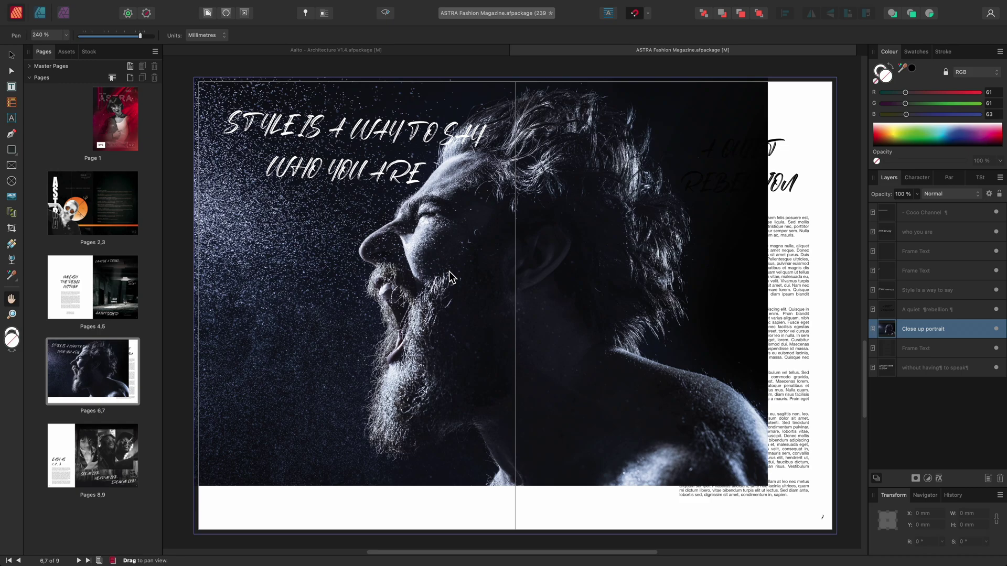
# Flip the close-up portrait horizontally on the 6,7 spread.
pyautogui.press('v')
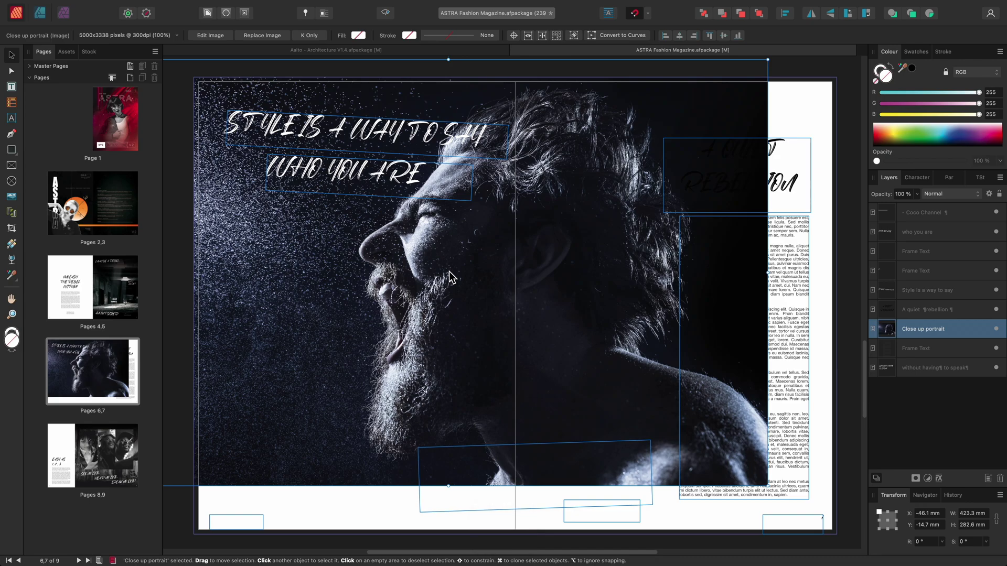
pyautogui.rightClick(473, 241)
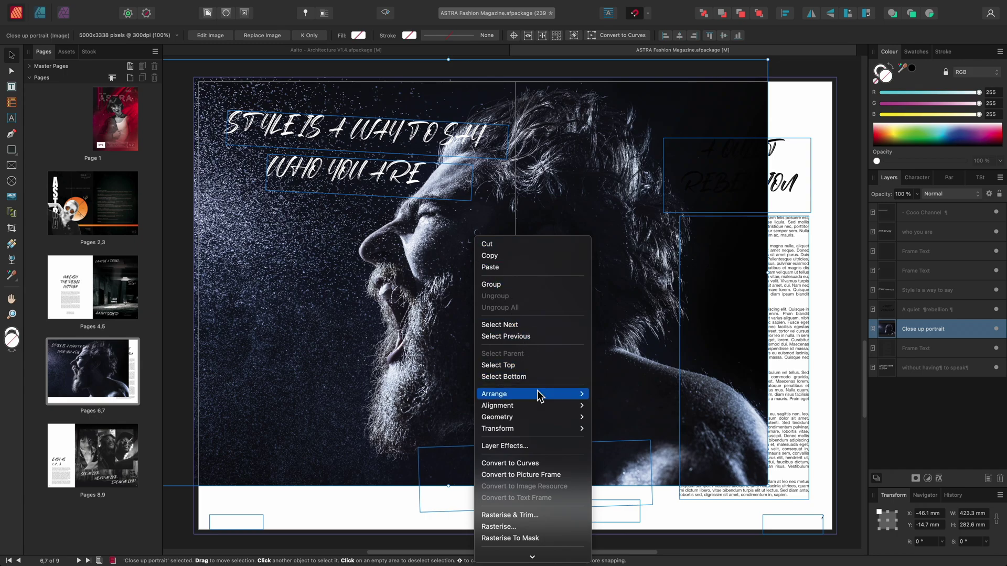
pyautogui.moveTo(542, 433)
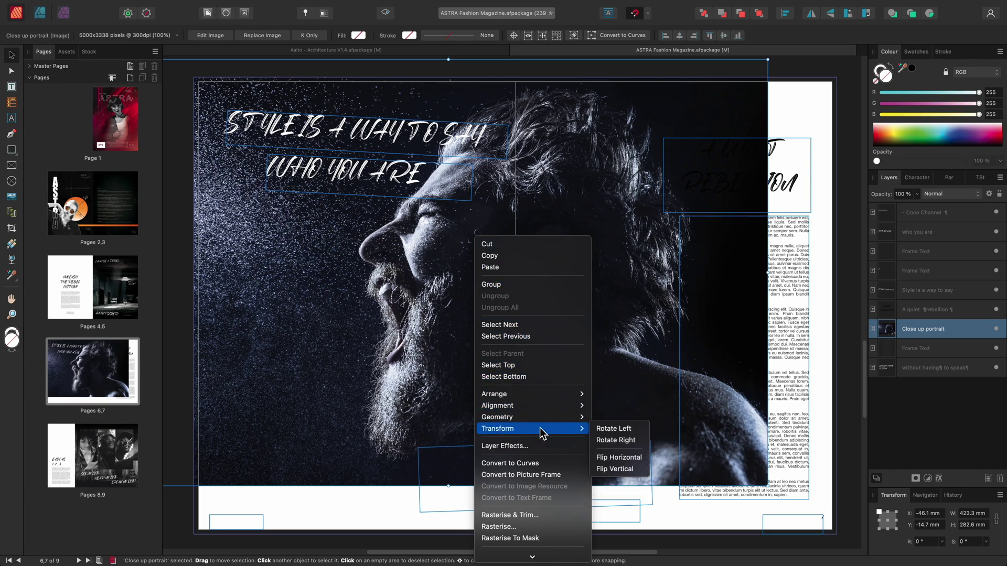
pyautogui.click(645, 459)
# Enlarge the portrait to about 454 × 303 mm and shift it left past the spread's edge.
pyautogui.scroll(-3, 574, 386)
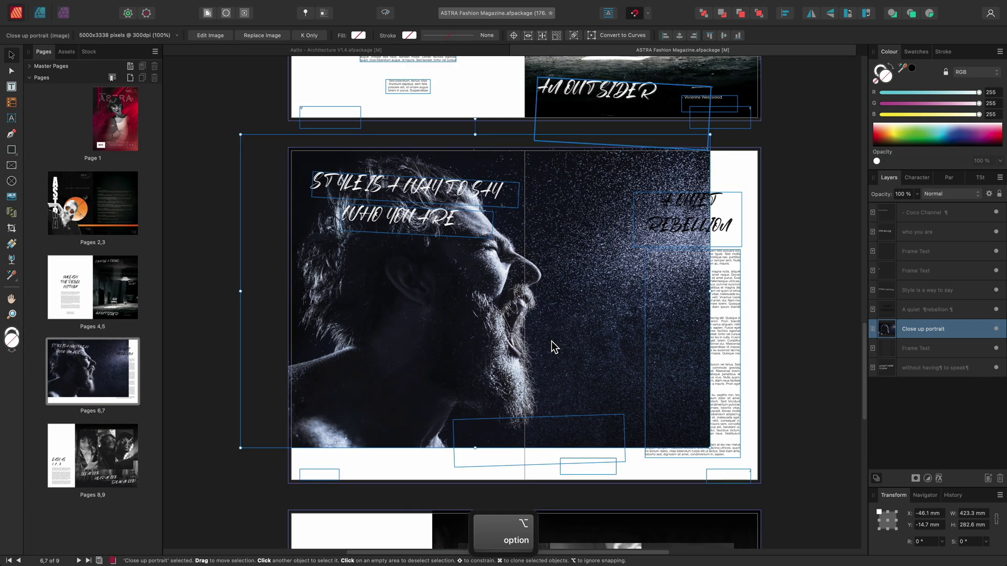
pyautogui.scroll(-2, 551, 341)
pyautogui.moveTo(534, 269); pyautogui.dragTo(587, 275)
pyautogui.moveTo(739, 434); pyautogui.dragTo(773, 456)
pyautogui.moveTo(402, 308); pyautogui.dragTo(316, 308)
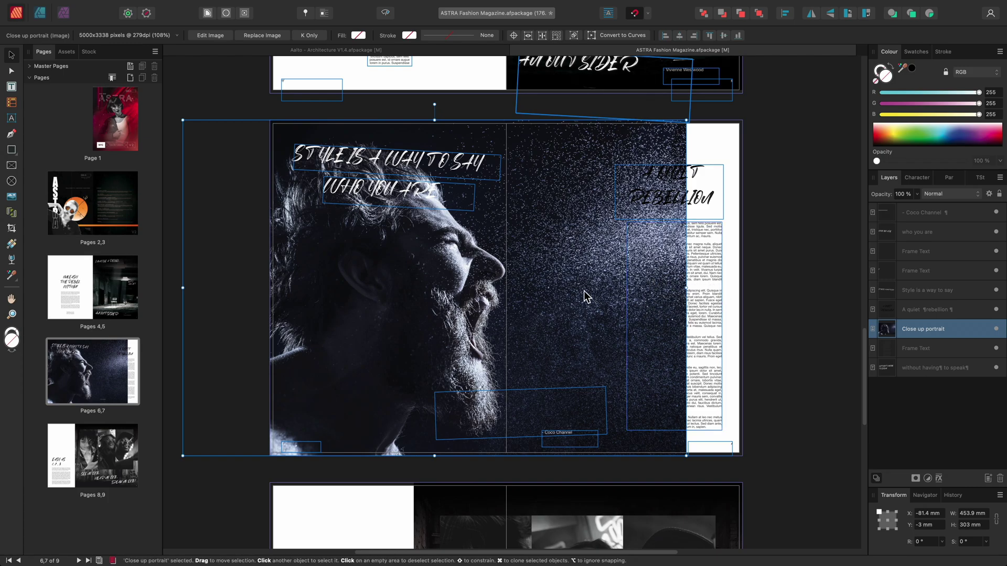
# Crop the portrait's right side to 382.3 mm wide to uncover the text page, then scroll up to the chair spread.
pyautogui.click(11, 228)
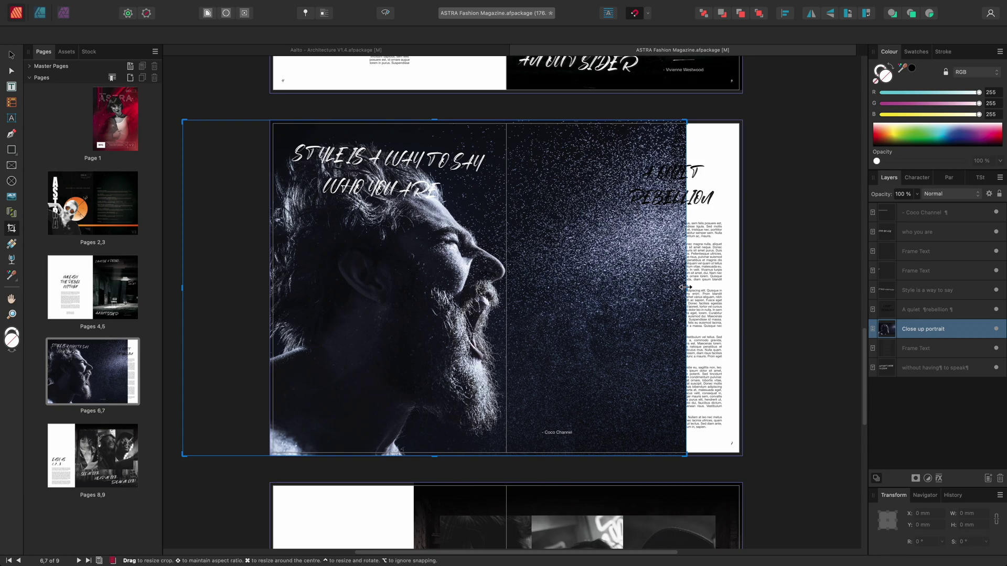
pyautogui.moveTo(684, 287); pyautogui.dragTo(604, 290)
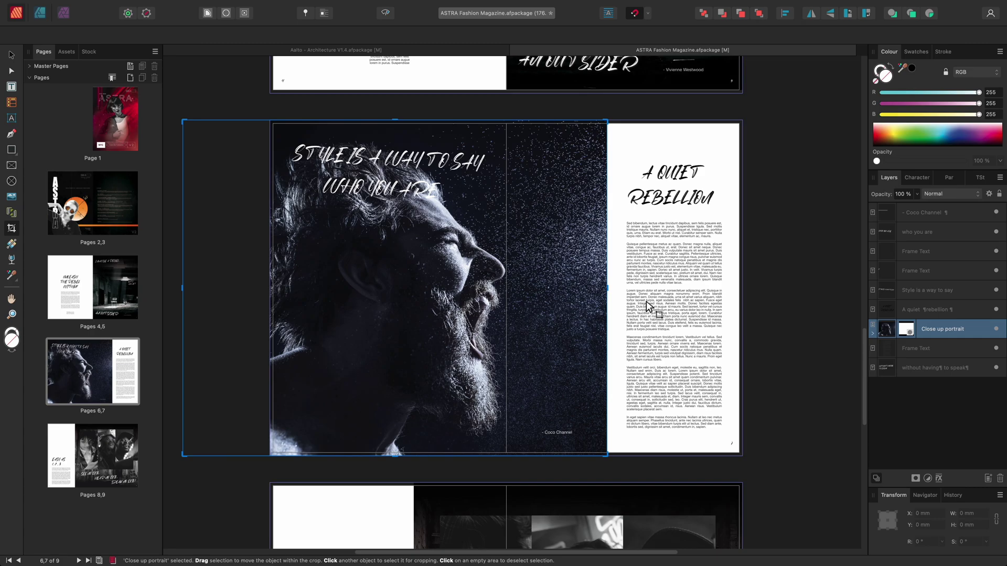
pyautogui.scroll(5, 648, 306)
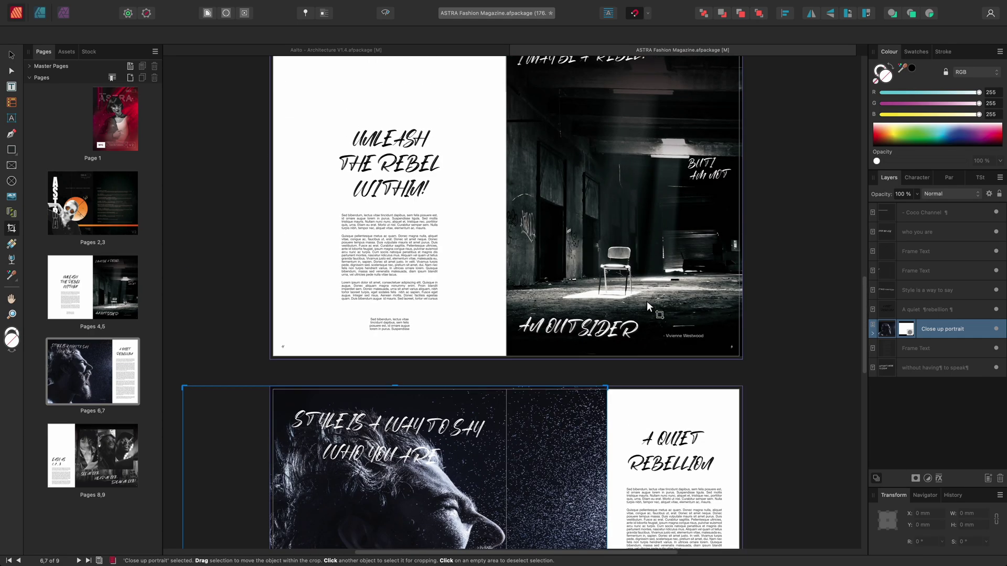
pyautogui.scroll(2, 647, 301)
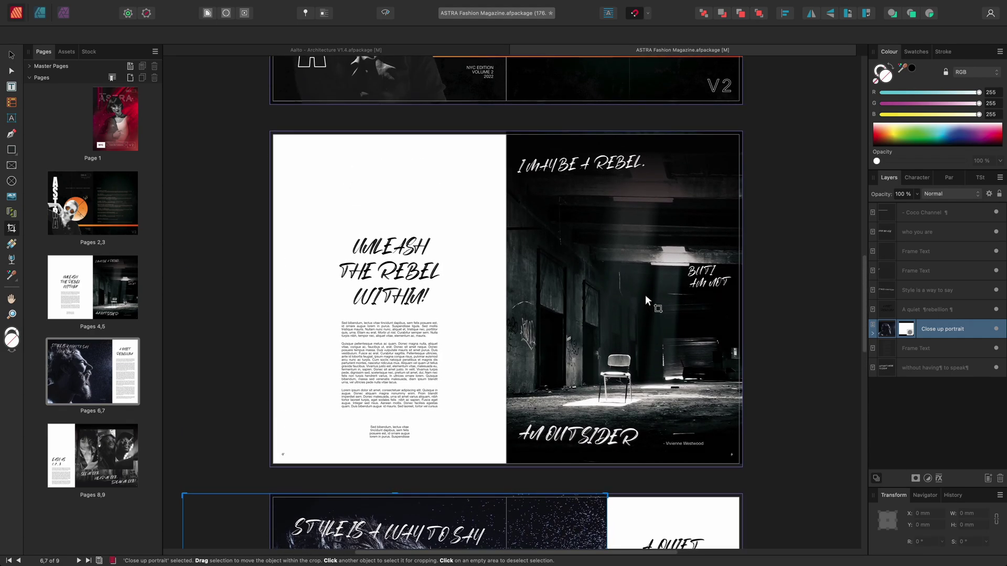
pyautogui.scroll(4, 646, 281)
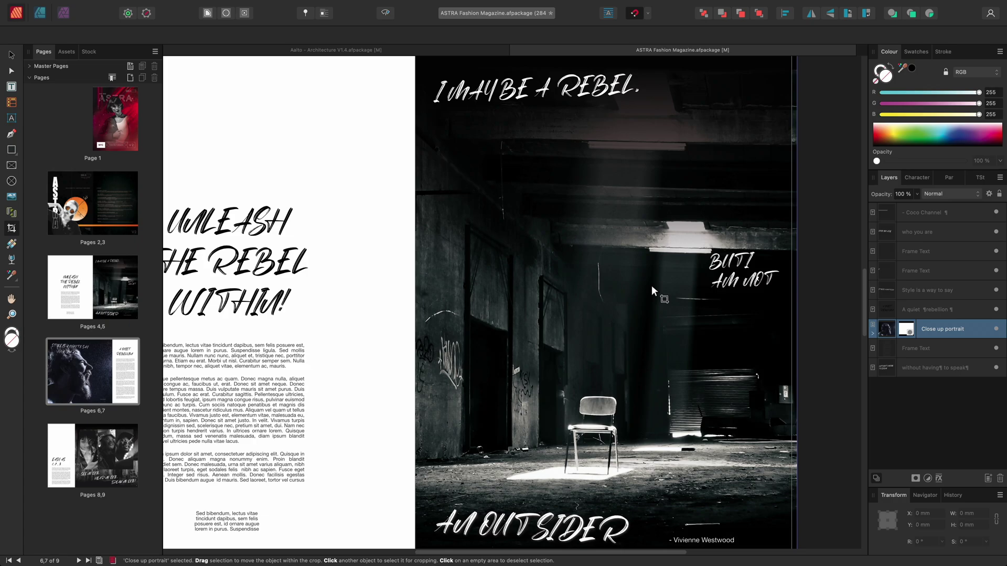
# Bring Fashion Shoot 01.jpg from the Finder Images folder into Publisher's place-images queue.
pyautogui.press('super+Tab')
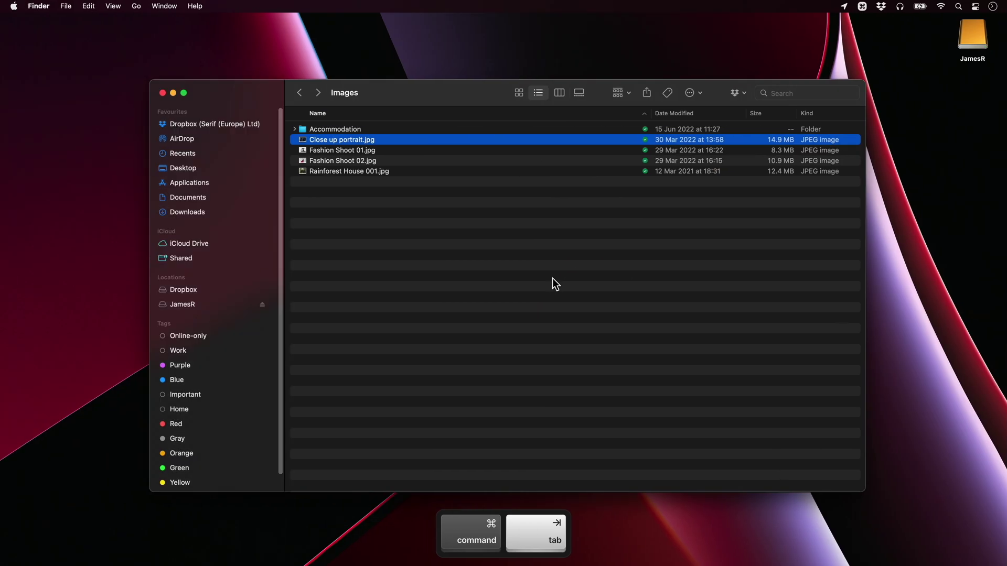
pyautogui.click(354, 151)
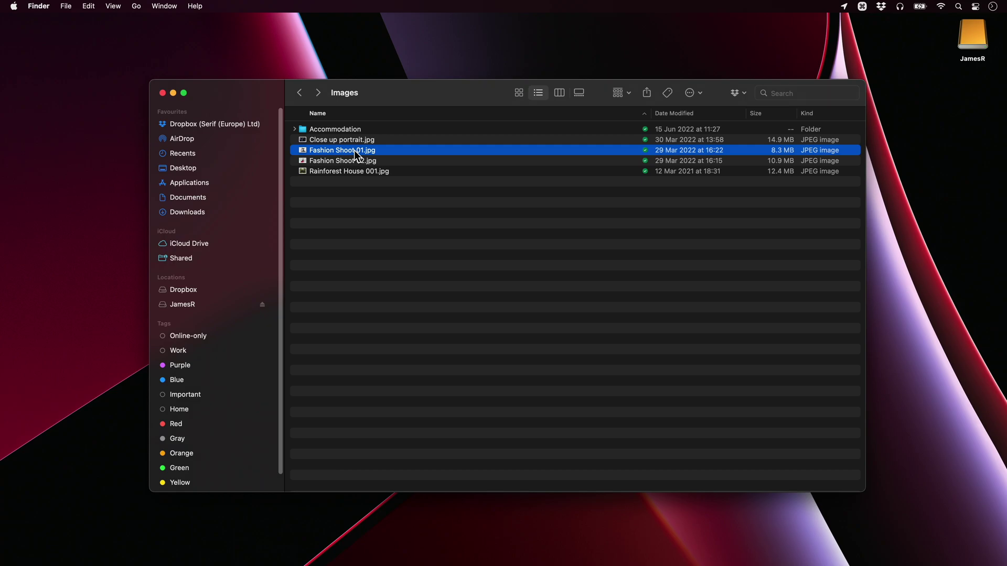
pyautogui.press('super+Tab')
pyautogui.moveTo(354, 150); pyautogui.dragTo(673, 298)
pyautogui.moveTo(551, 297); pyautogui.dragTo(559, 239)
pyautogui.press('alt')
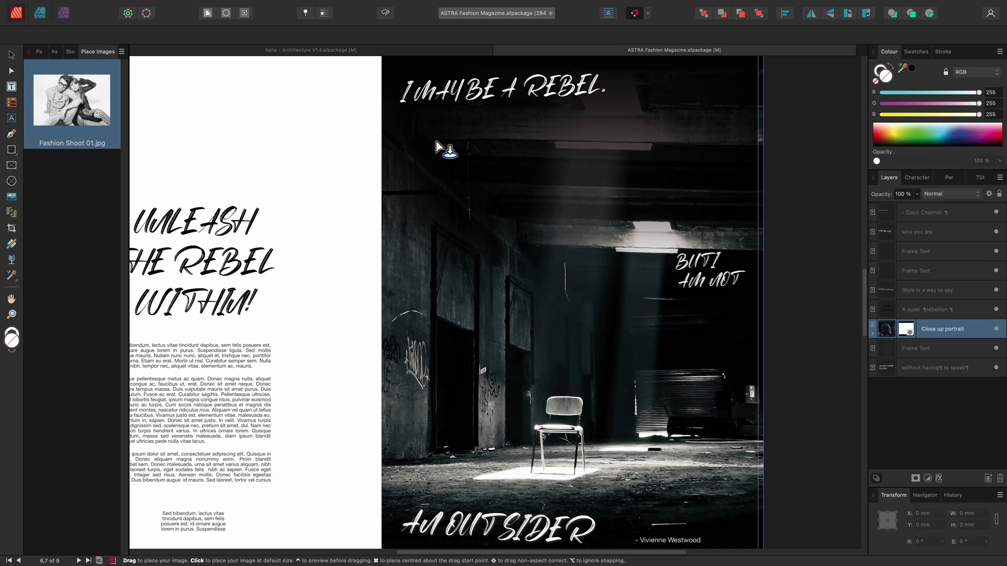
# Place Fashion Shoot 01.jpg at 101 × 67.4 mm above the chair, rotated 15.4°.
pyautogui.moveTo(429, 130); pyautogui.dragTo(612, 250)
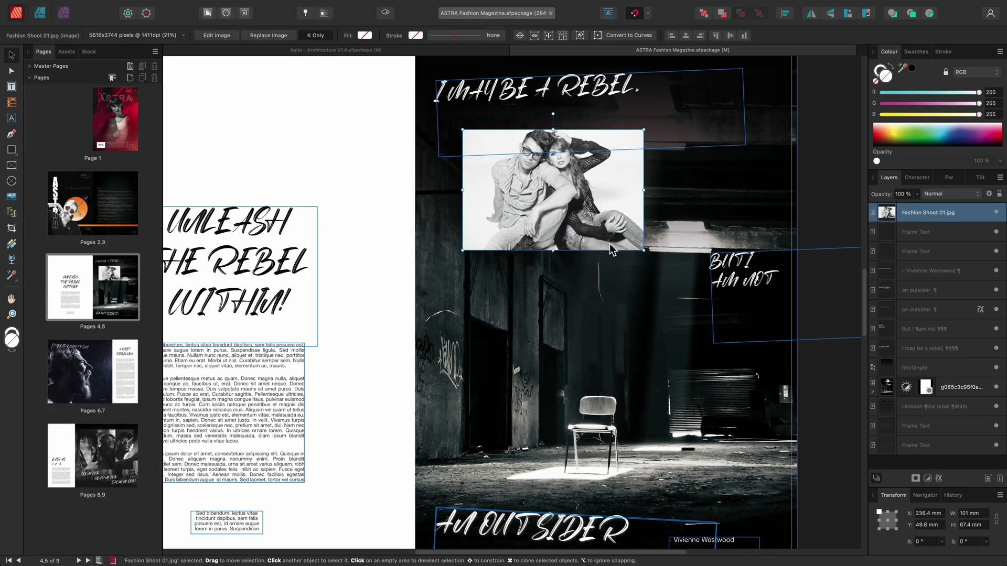
pyautogui.scroll(3, 599, 203)
pyautogui.hscroll(3, 599, 203)
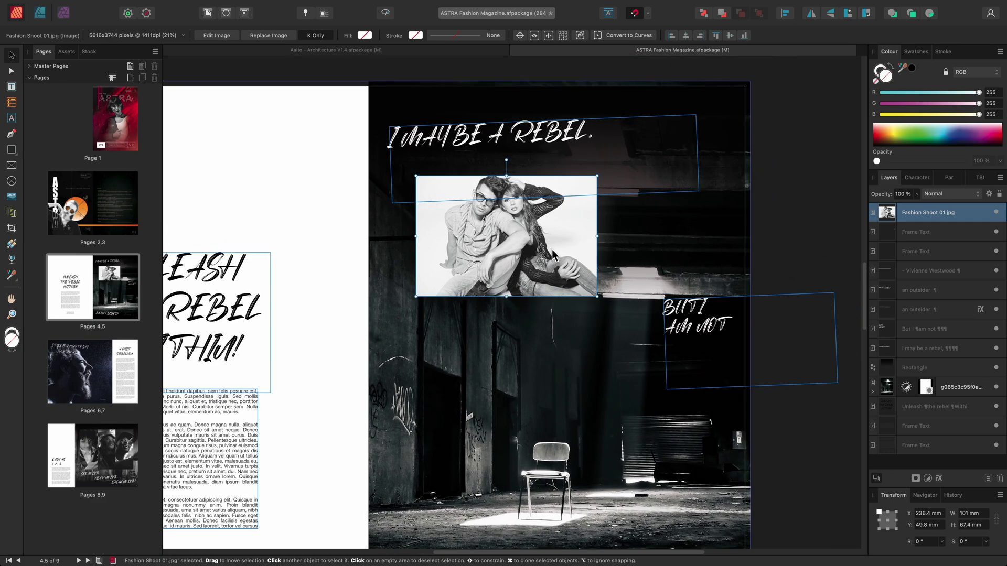
pyautogui.moveTo(518, 222); pyautogui.dragTo(534, 237)
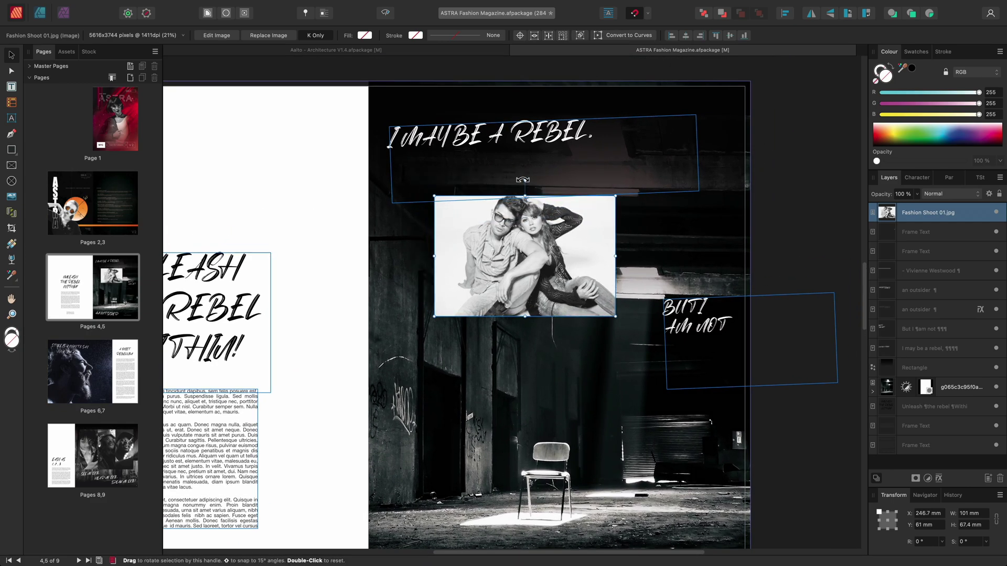
pyautogui.moveTo(523, 180); pyautogui.dragTo(504, 188)
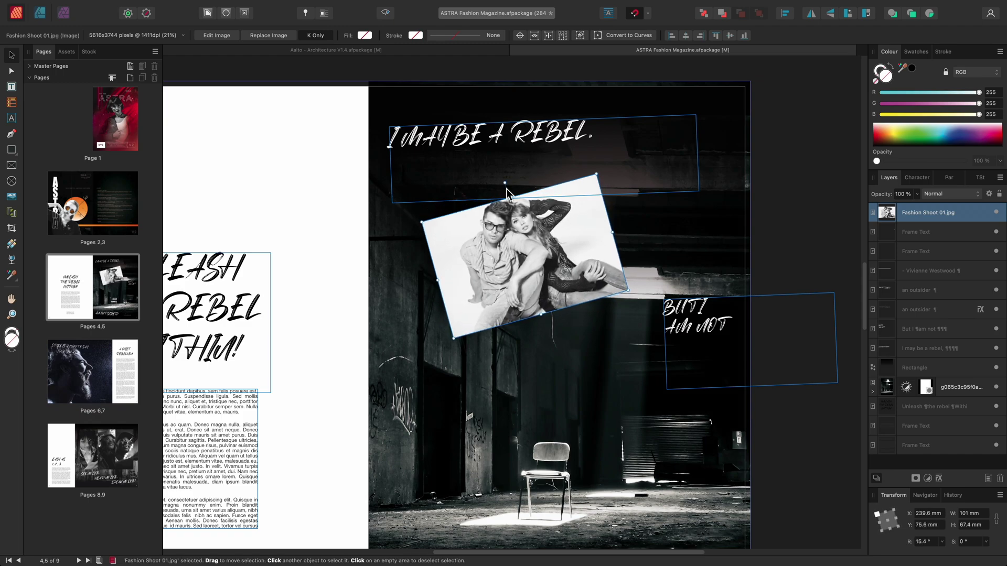
pyautogui.moveTo(545, 227); pyautogui.dragTo(523, 227)
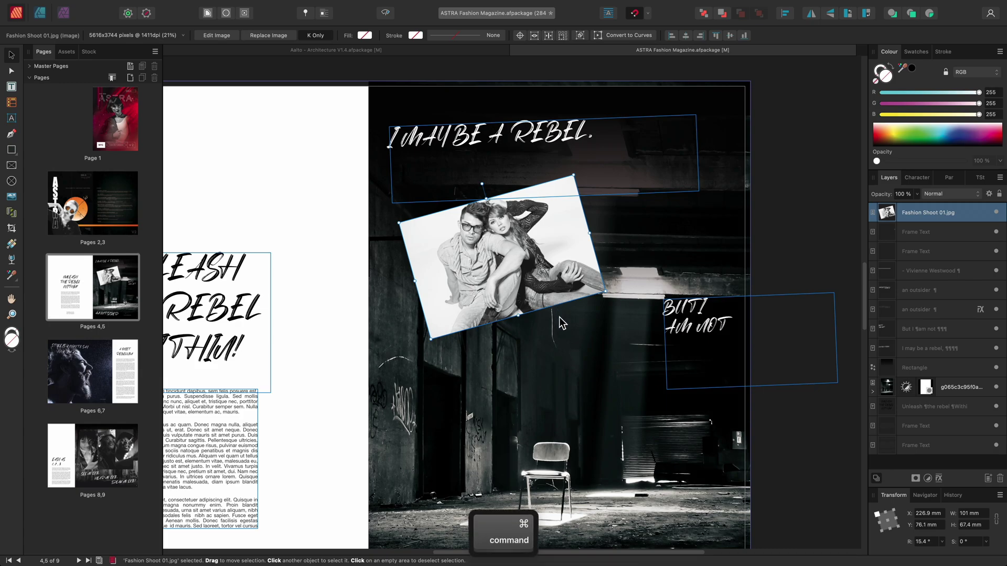
# Drag Fashion Shoot 02.jpg out of the Finder Images folder over to Publisher.
pyautogui.press('super+Tab')
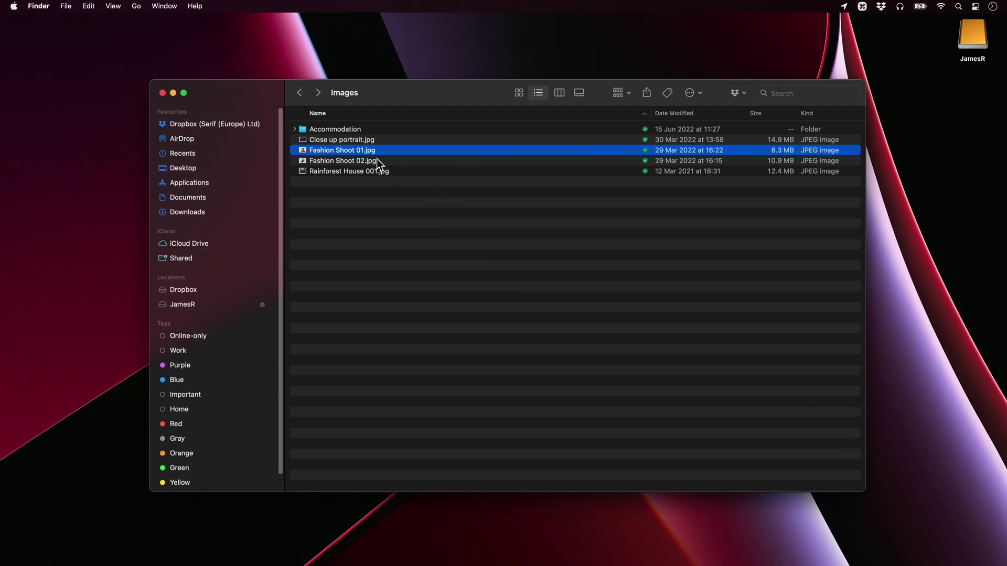
pyautogui.moveTo(358, 160); pyautogui.dragTo(511, 347)
pyautogui.press('super+Tab')
# Place Fashion Shoot 02.jpg over the chair at 105.6 × 70.5 mm, tilted −17°.
pyautogui.press('alt')
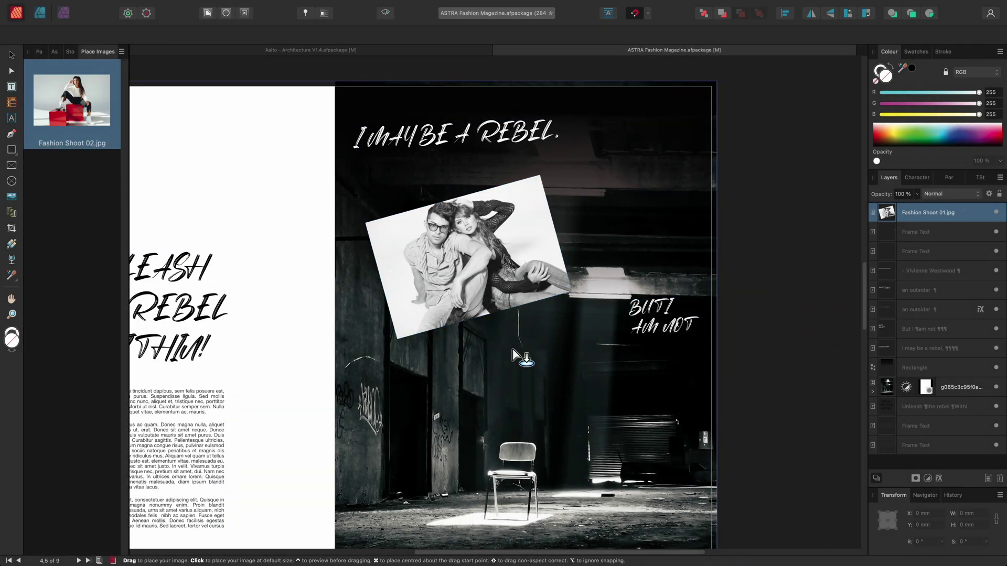
pyautogui.scroll(-3, 511, 347)
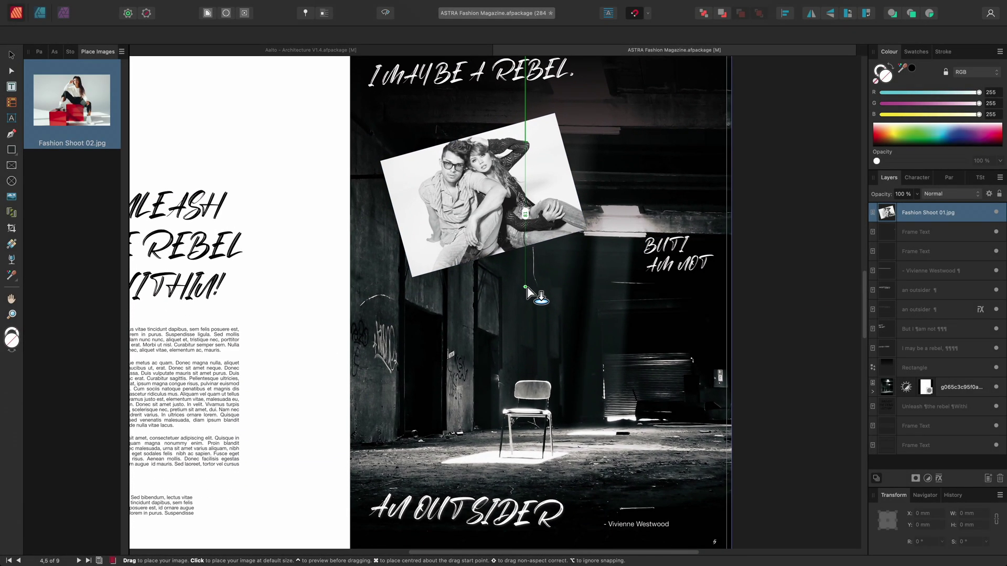
pyautogui.moveTo(483, 291); pyautogui.dragTo(641, 461)
pyautogui.scroll(-2, 618, 358)
pyautogui.hscroll(1, 618, 357)
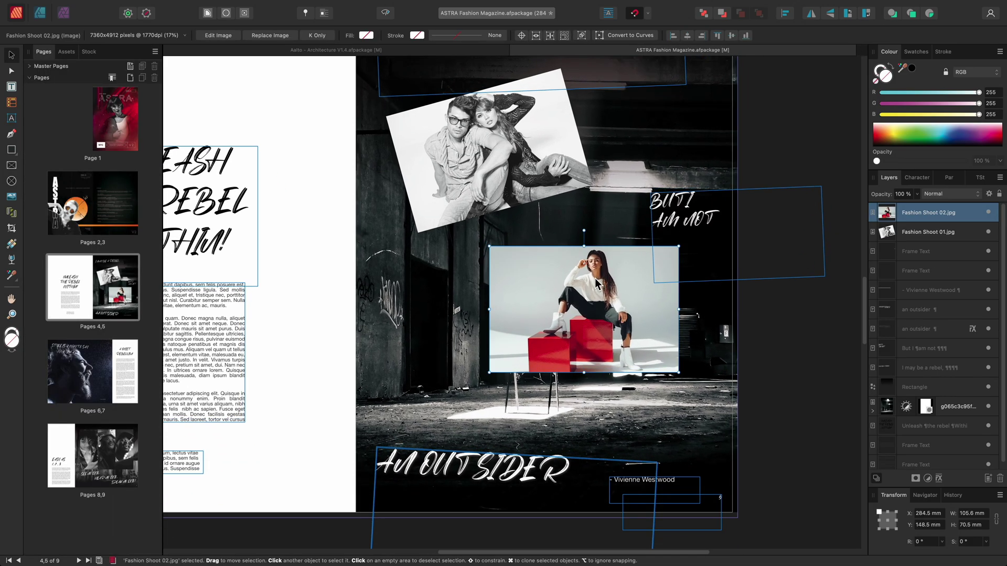
pyautogui.moveTo(593, 278); pyautogui.dragTo(559, 290)
pyautogui.moveTo(544, 245); pyautogui.dragTo(563, 253)
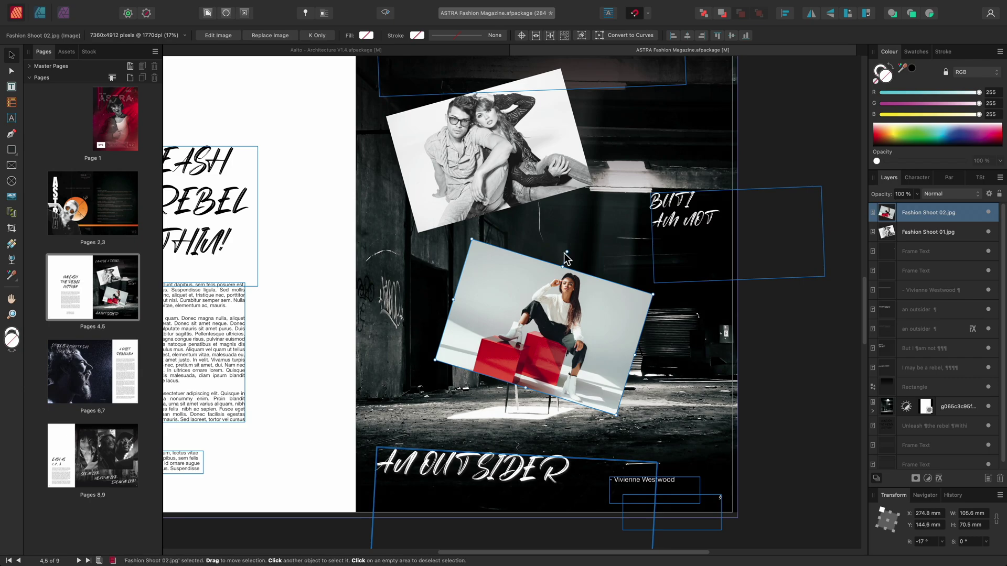
pyautogui.press('h')
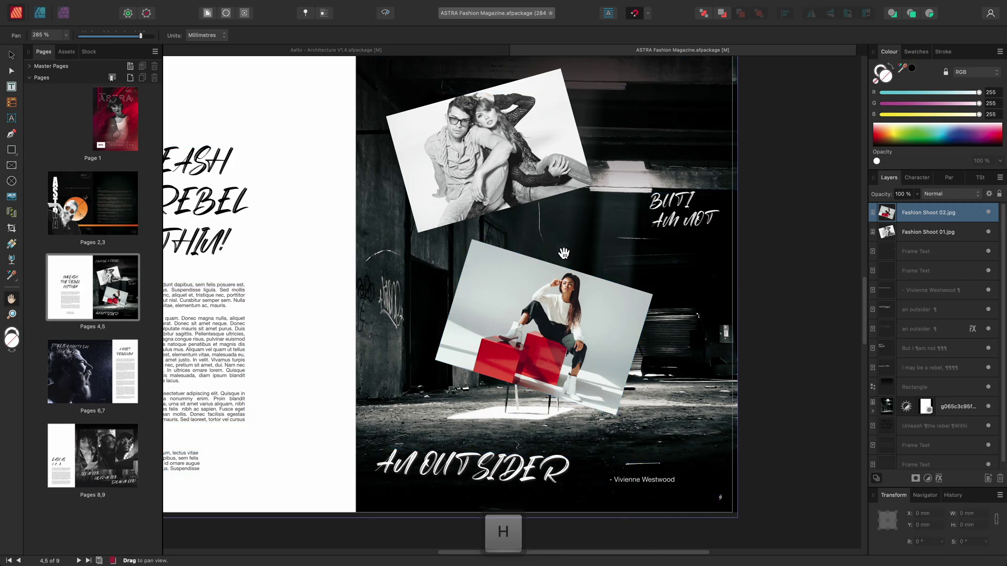
# Add a Black & White adjustment to Fashion Shoot 02.jpg with Red lowered to 8%.
pyautogui.moveTo(306, 7)
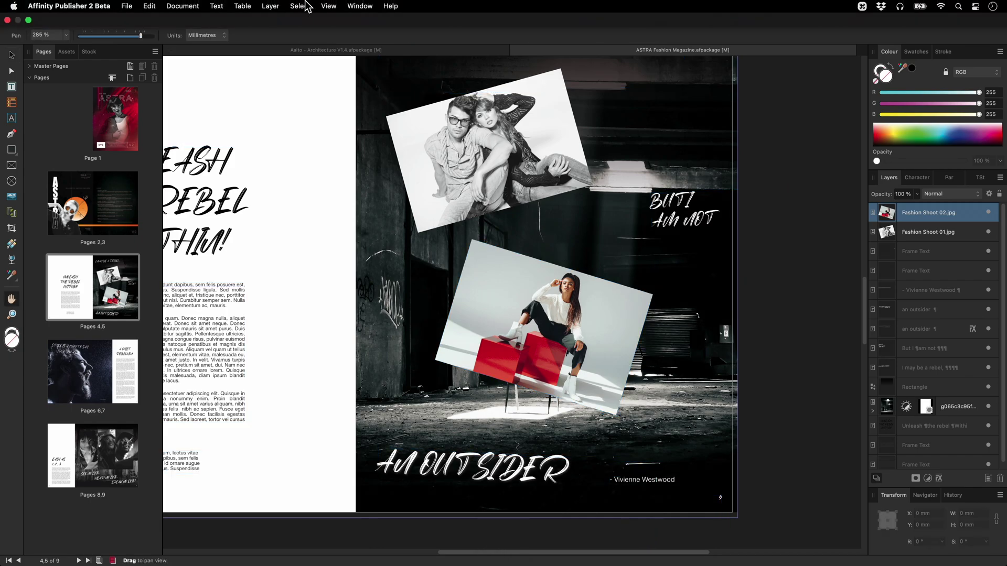
pyautogui.click(273, 6)
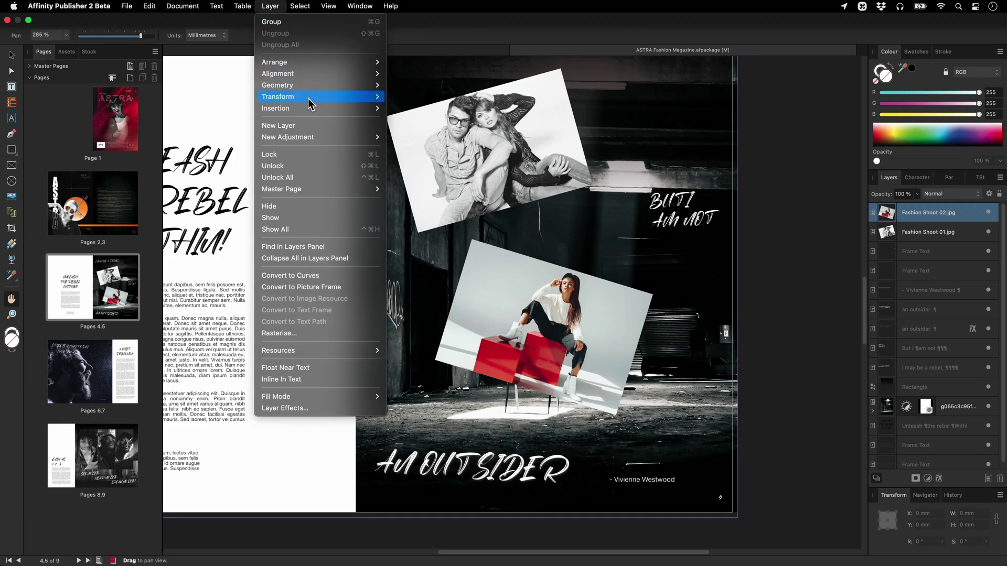
pyautogui.moveTo(334, 137)
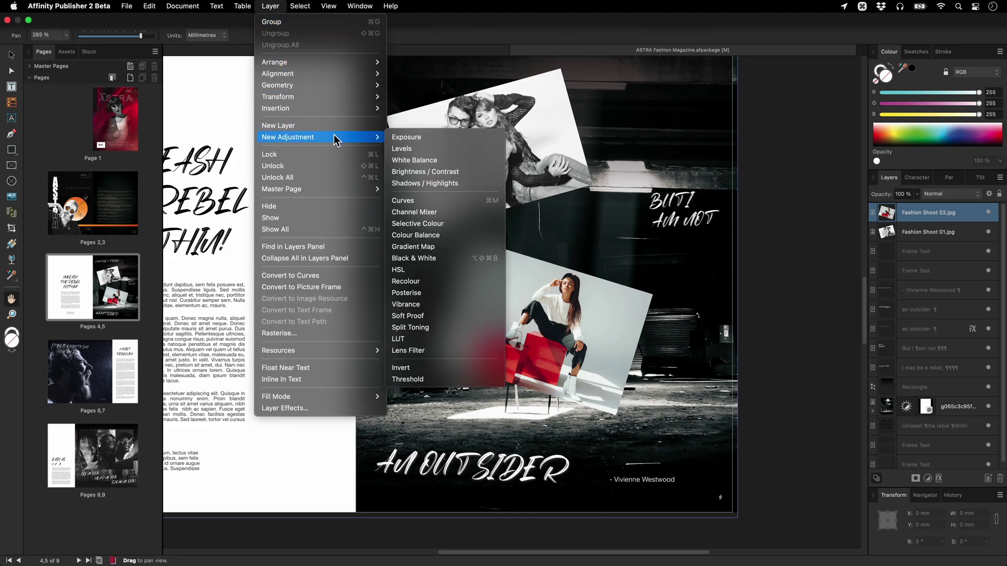
pyautogui.click(452, 257)
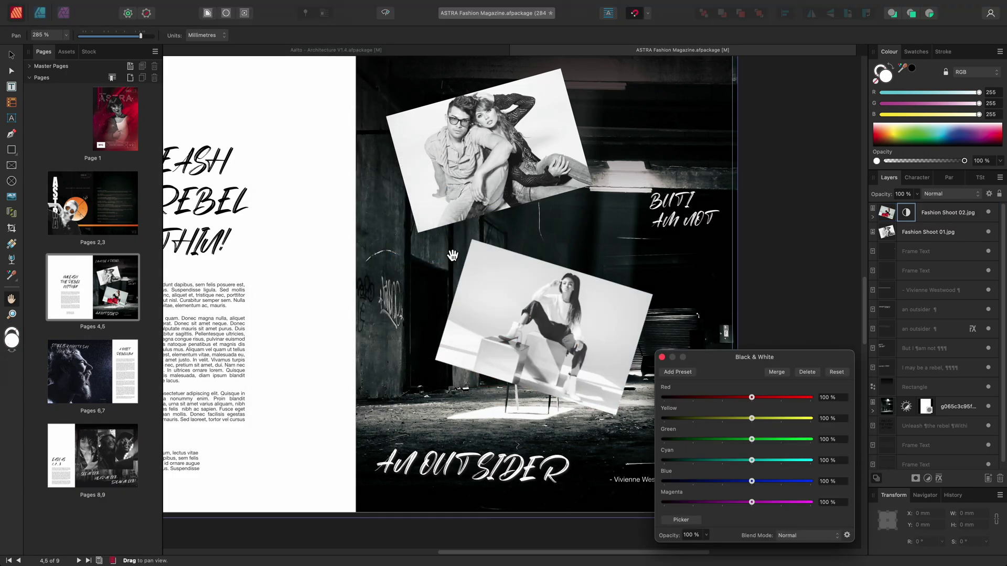
pyautogui.scroll(5, 561, 345)
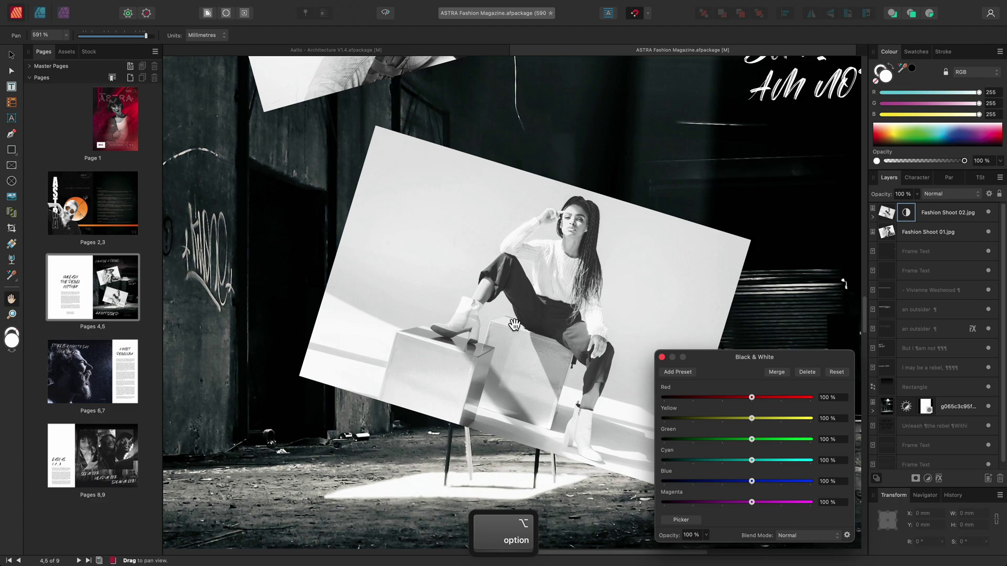
pyautogui.moveTo(748, 401); pyautogui.dragTo(723, 399)
pyautogui.click(662, 357)
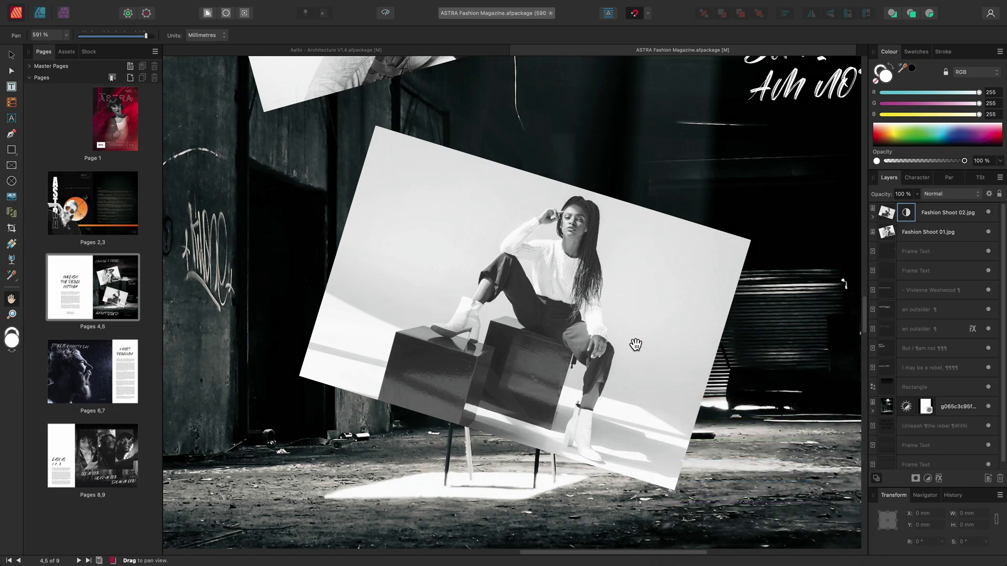
# Reopen the photo's Black & White adjustment from the Layers panel and set Red to 15%.
pyautogui.click(873, 218)
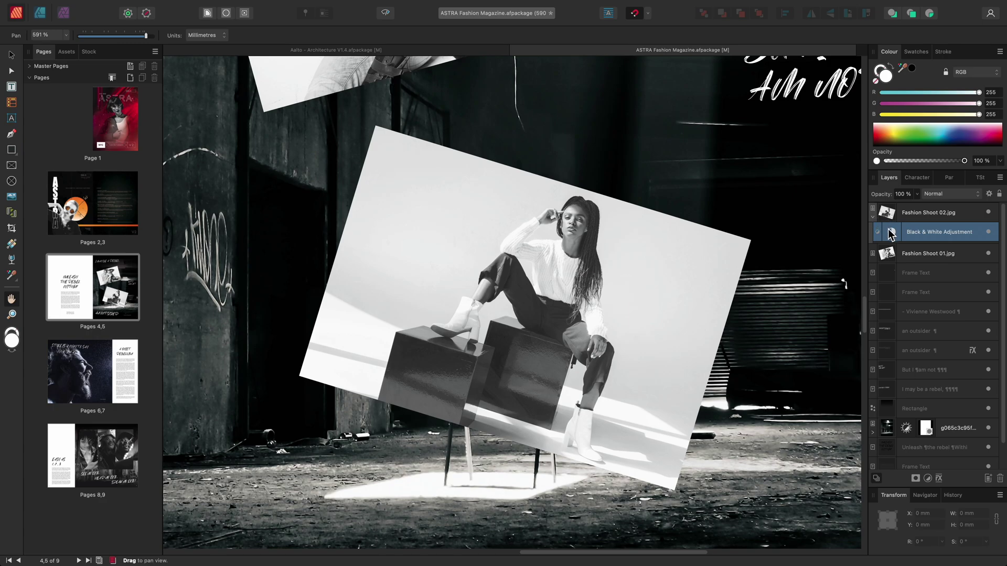
pyautogui.click(890, 232)
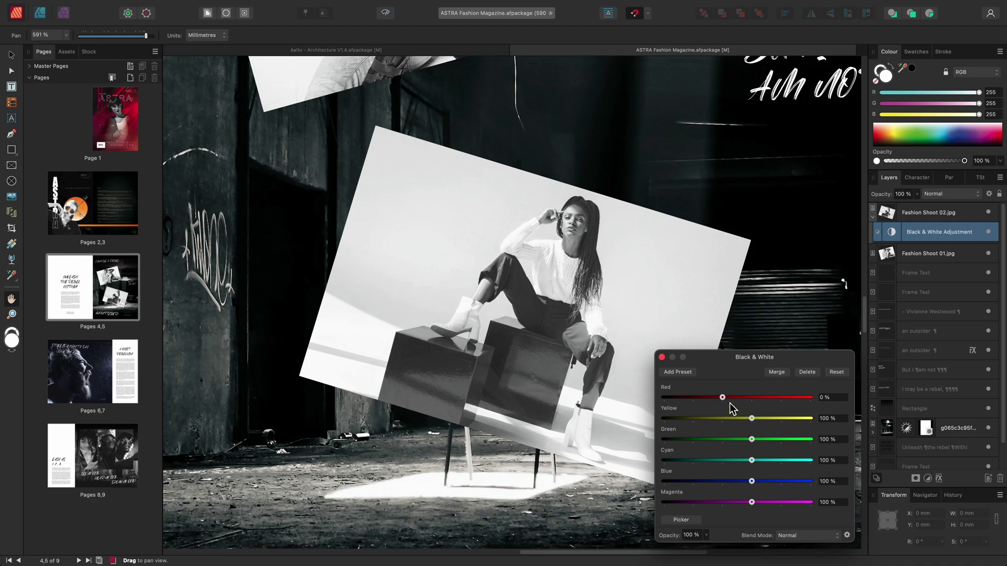
pyautogui.moveTo(722, 398)
pyautogui.mouseDown()
pyautogui.moveTo(706, 398)
pyautogui.moveTo(725, 398)
pyautogui.mouseUp()
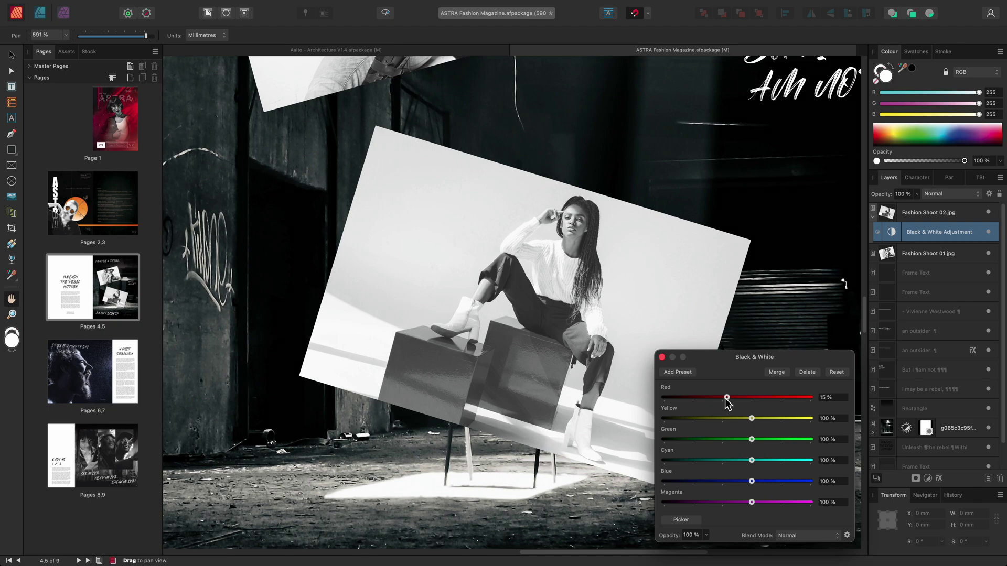